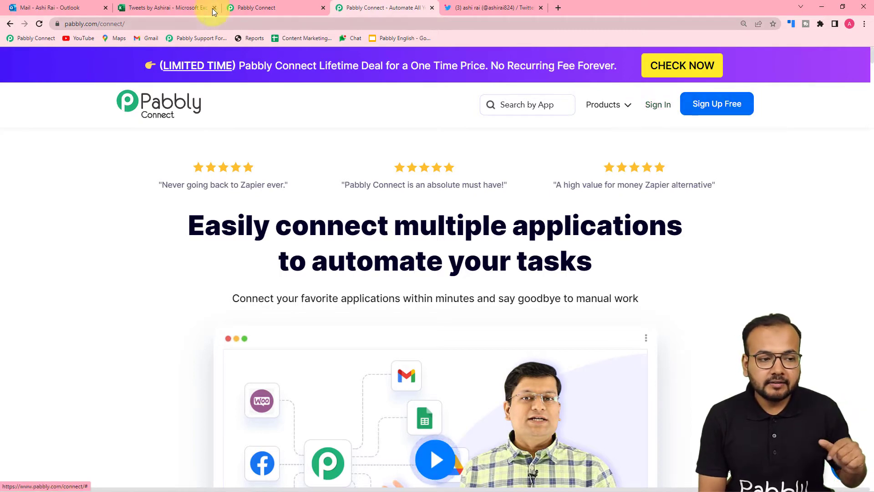
# - Create a new Pabbly Connect workflow named 'Microsoft Excel to Twitter'
pyautogui.click(255, 7)
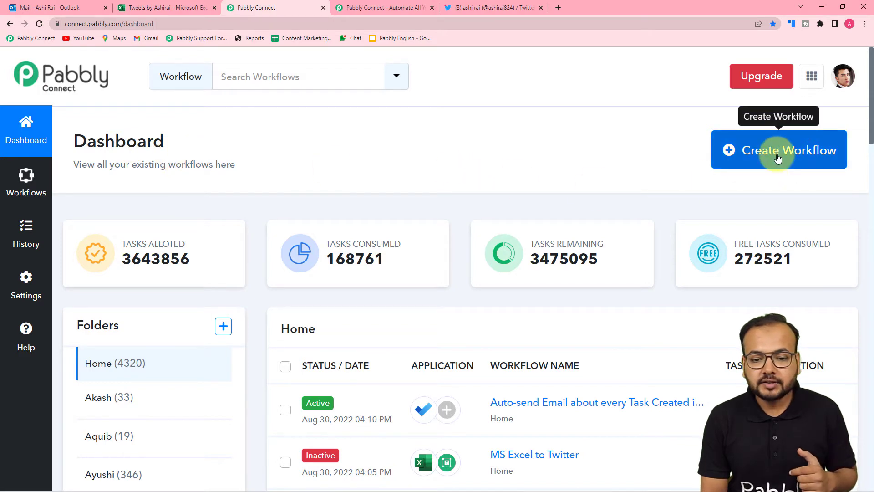
pyautogui.click(778, 158)
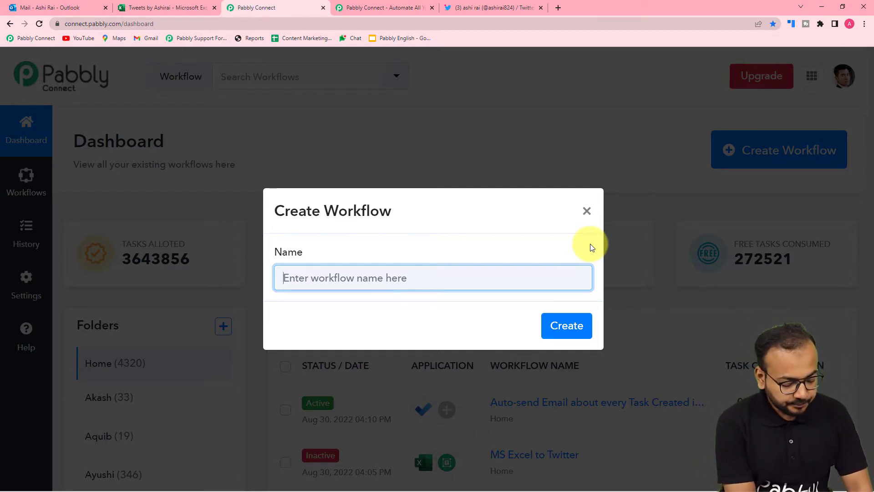
pyautogui.write('Mic')
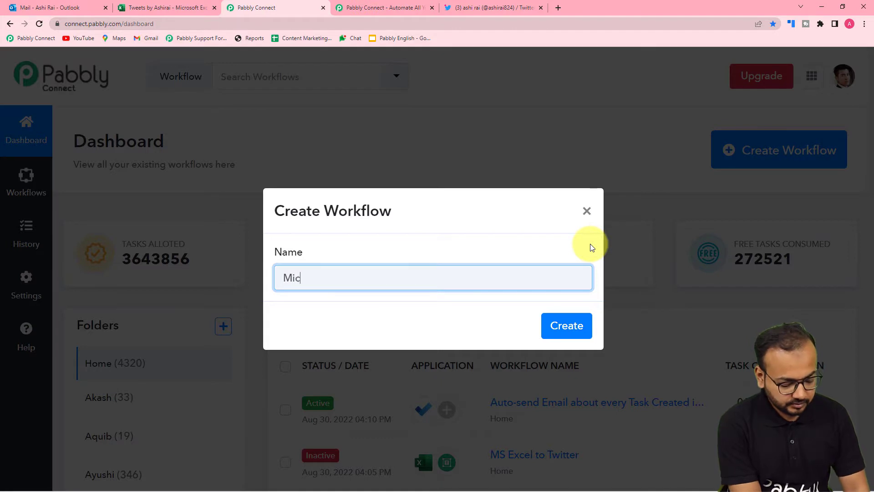
pyautogui.write('ro')
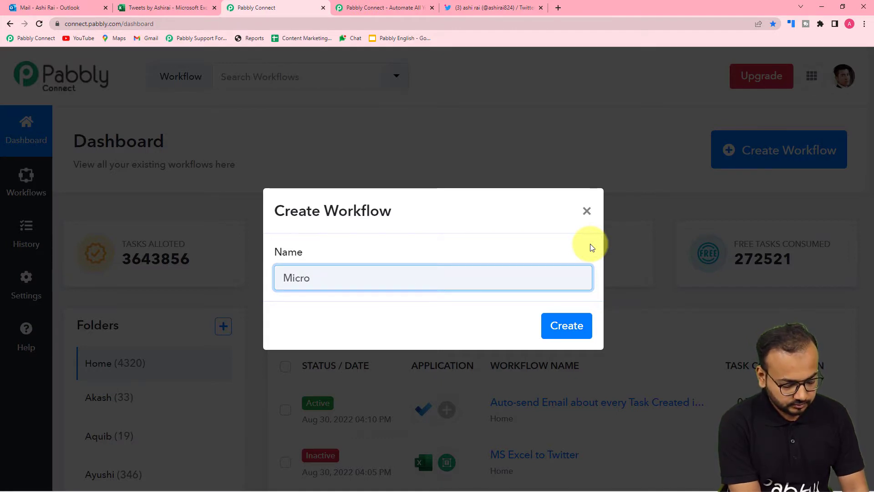
pyautogui.write('soft Excel to Twitter')
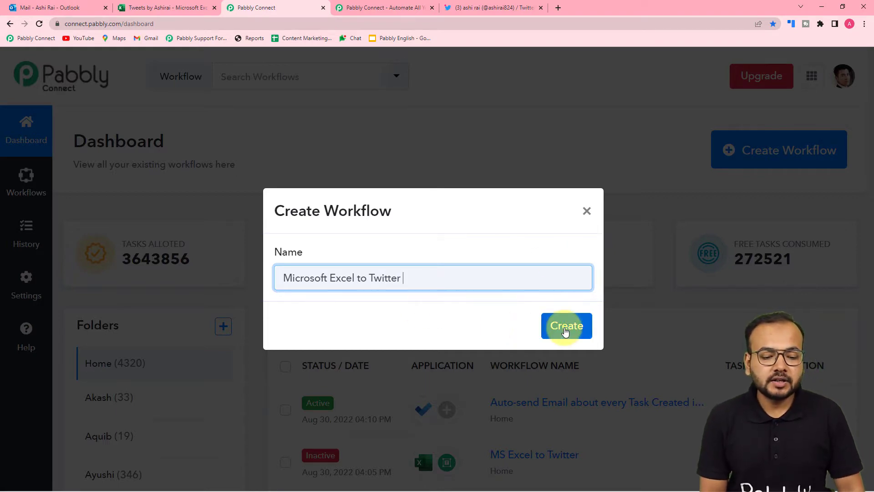
pyautogui.click(566, 326)
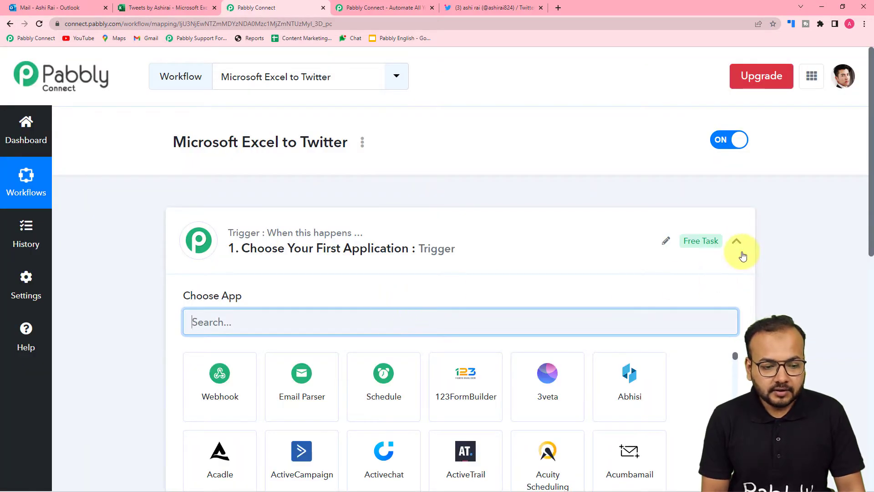
# - Collapse and re-expand the trigger step to show its list of apps
pyautogui.click(739, 246)
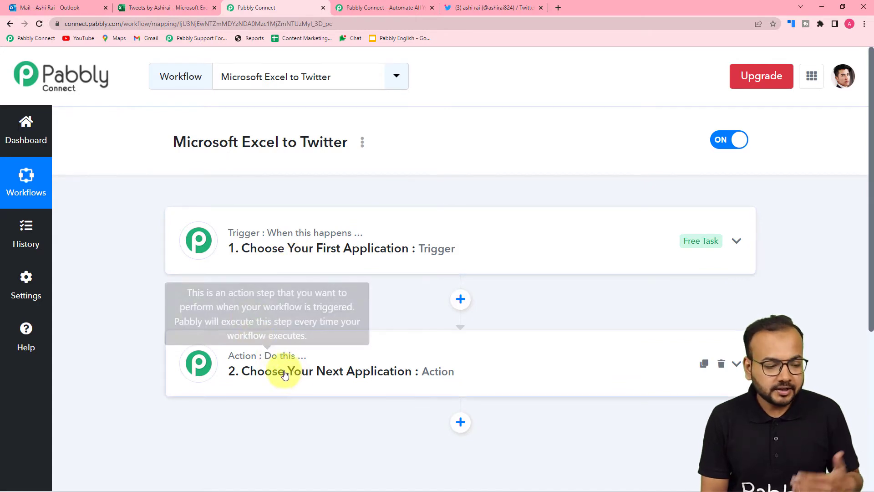
pyautogui.click(266, 270)
pyautogui.scroll(-1, 266, 270)
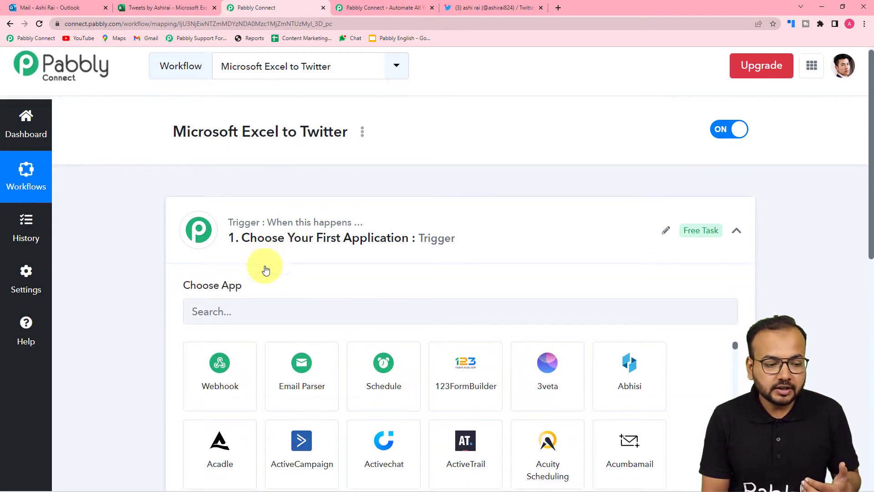
pyautogui.scroll(-1, 266, 270)
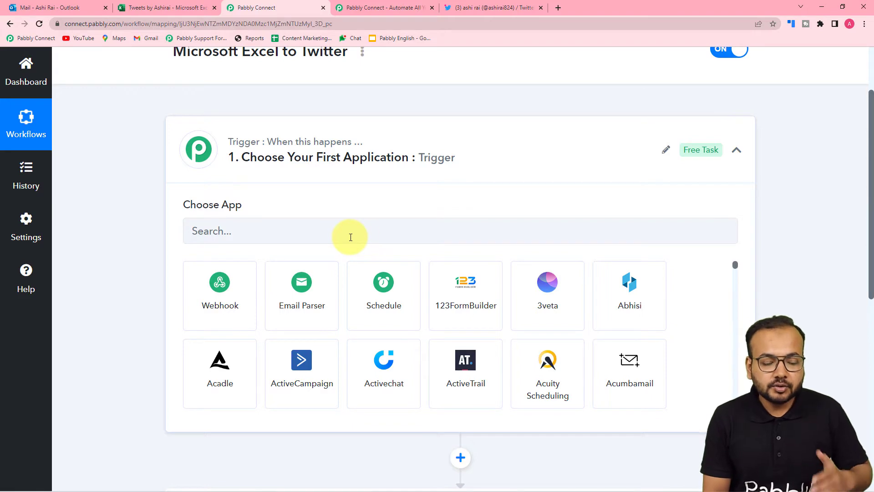
pyautogui.scroll(-6, 363, 241)
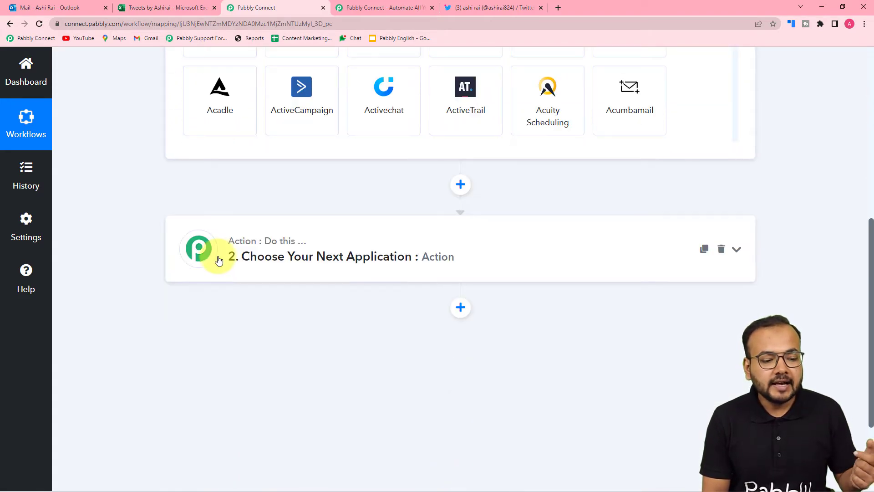
# - Expand the action step's app list, then focus the trigger's app search box
pyautogui.click(248, 261)
pyautogui.scroll(-1, 260, 264)
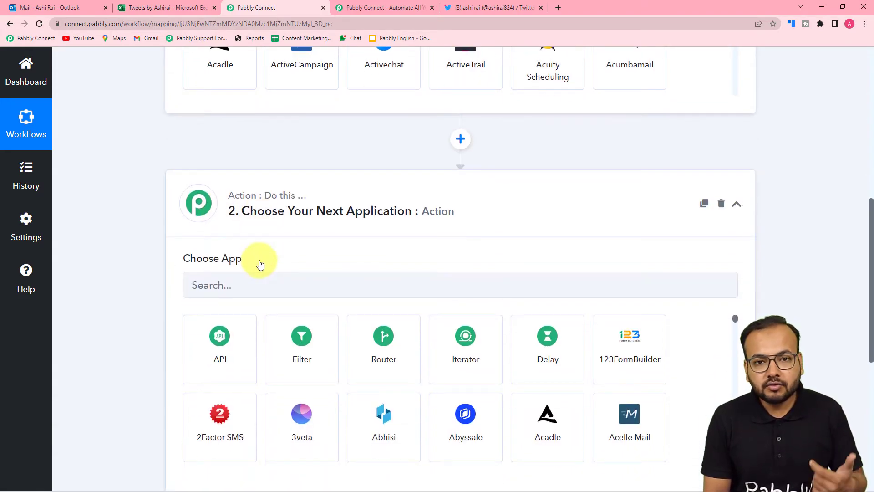
pyautogui.scroll(9, 263, 264)
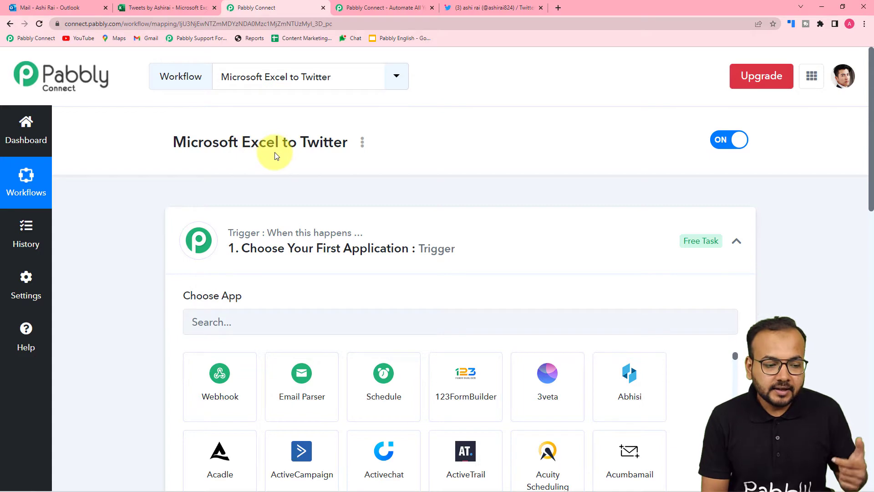
pyautogui.scroll(-9, 275, 152)
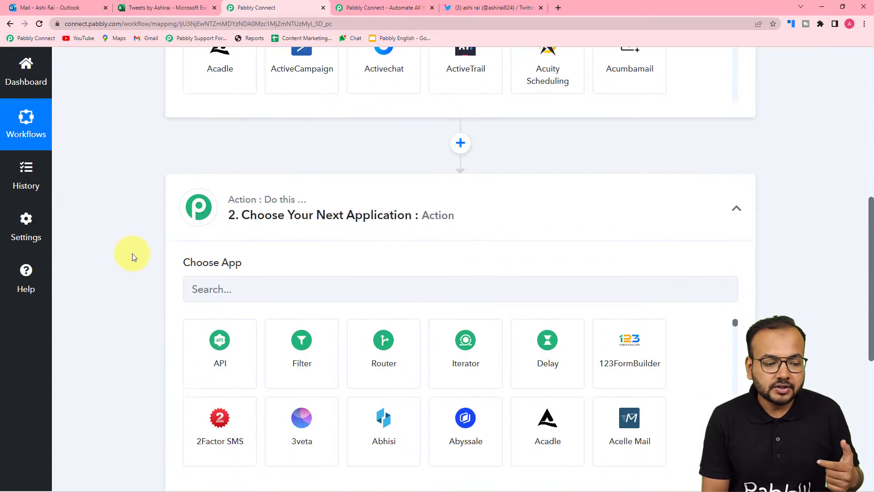
pyautogui.scroll(8, 237, 268)
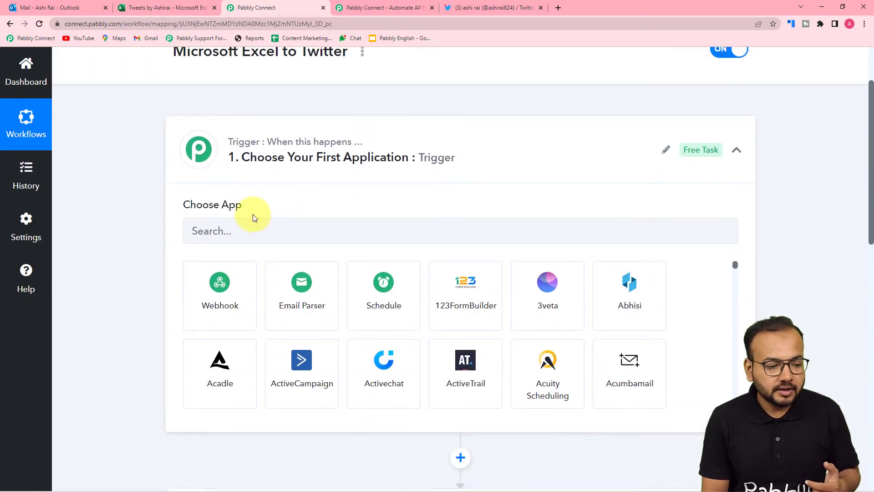
pyautogui.click(256, 225)
# - Make Microsoft Excel with New Row in Worksheet the trigger and start its account connection
pyautogui.write('microso')
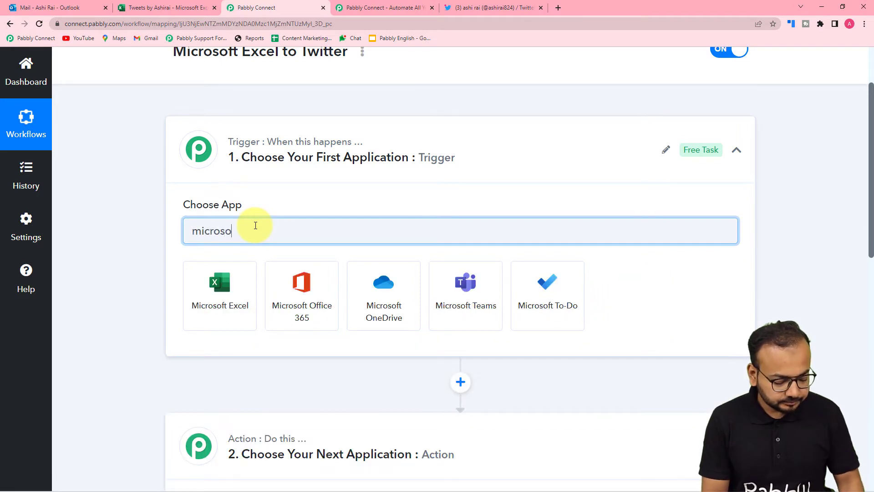
pyautogui.write('ft')
pyautogui.click(205, 317)
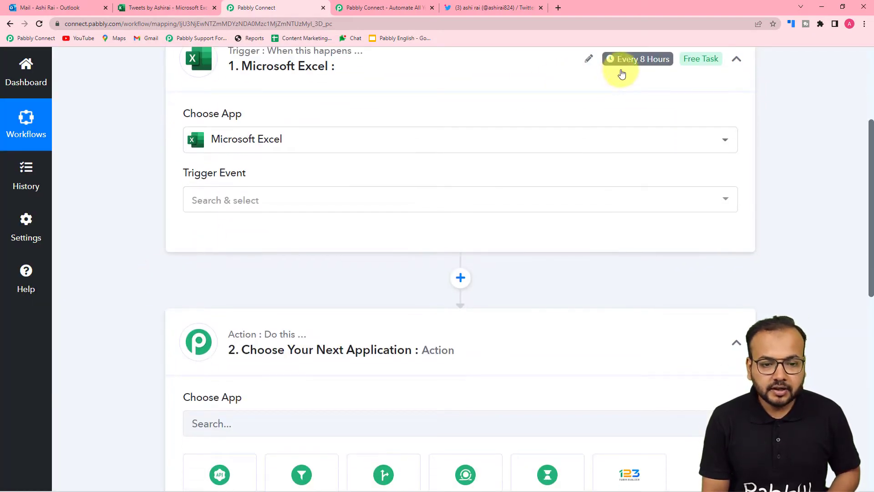
pyautogui.scroll(1, 631, 90)
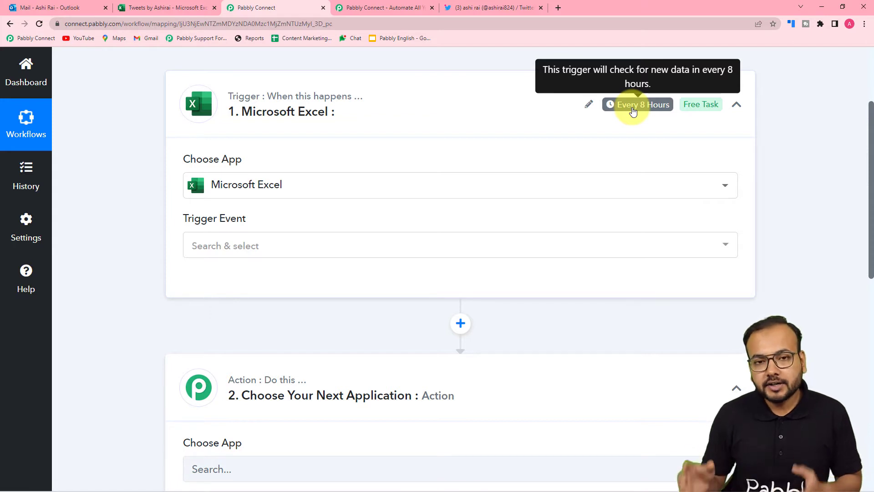
pyautogui.click(226, 246)
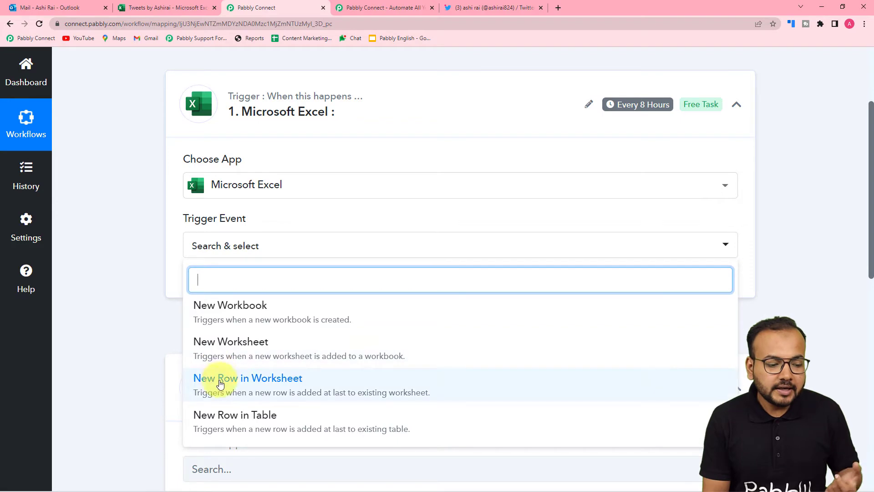
pyautogui.click(279, 390)
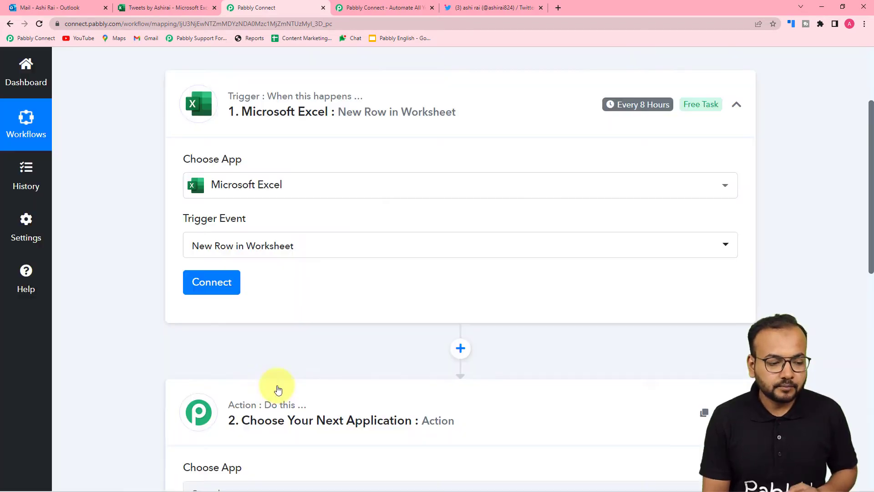
pyautogui.click(221, 287)
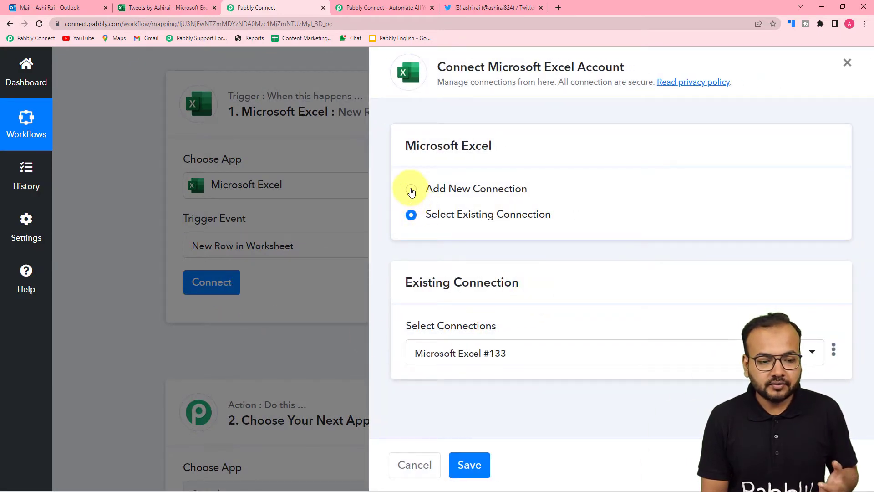
# - Add a new Microsoft Excel connection and grant Pabbly Connect the requested Microsoft permissions
pyautogui.click(411, 191)
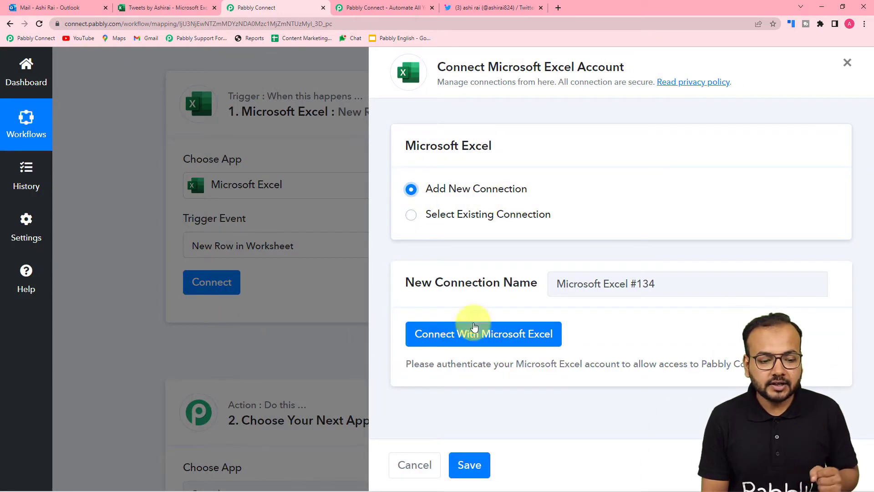
pyautogui.click(470, 342)
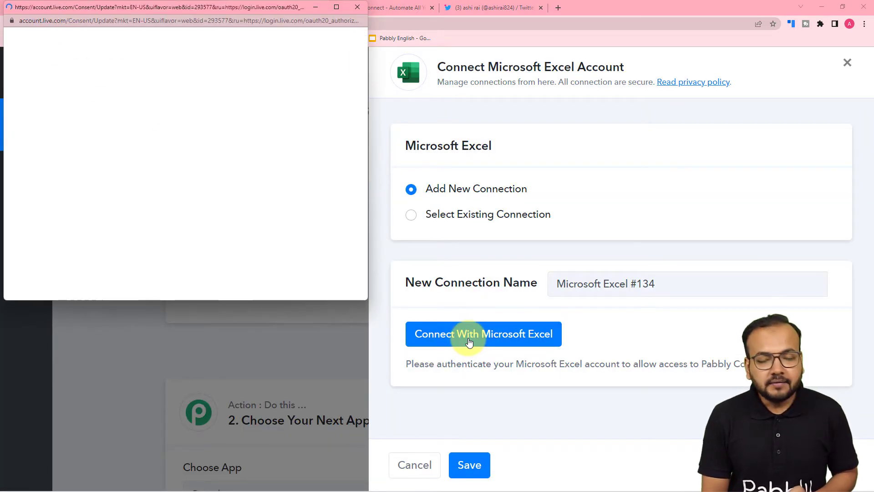
pyautogui.scroll(-10, 287, 256)
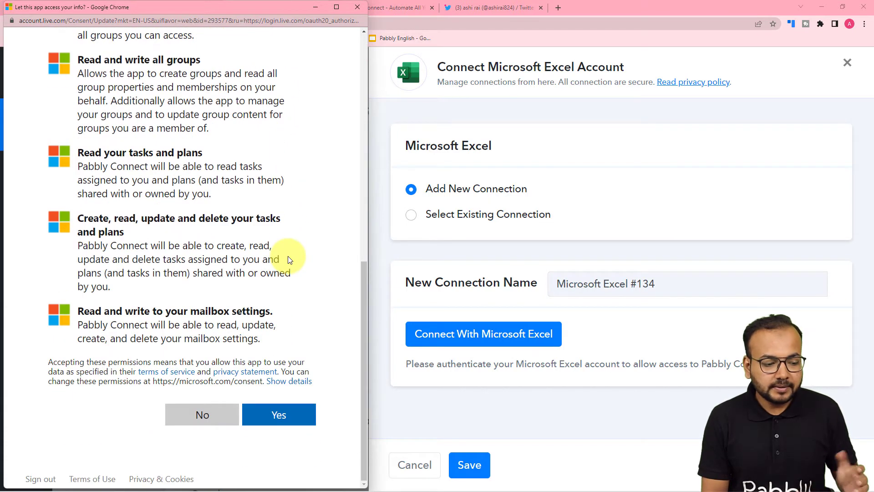
pyautogui.click(279, 412)
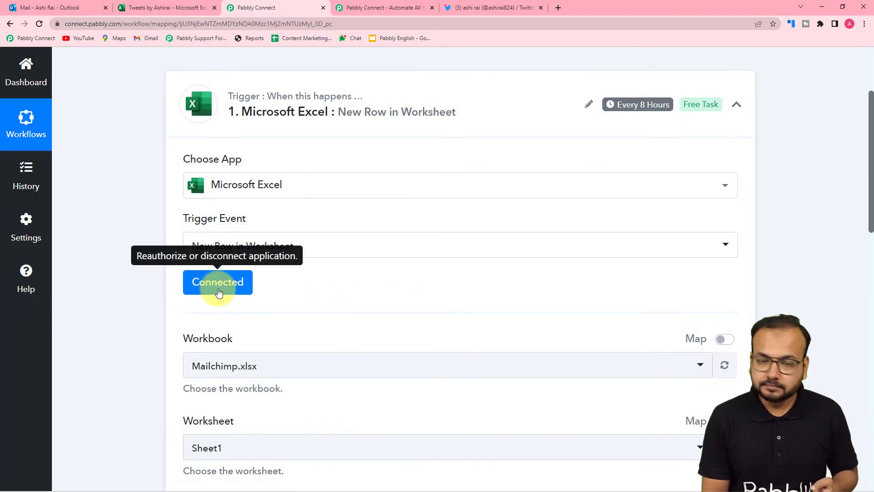
# - Check the tweets spreadsheet in Excel Online, then choose the Tweets by Ashirai.xlsx workbook
pyautogui.scroll(-3, 134, 281)
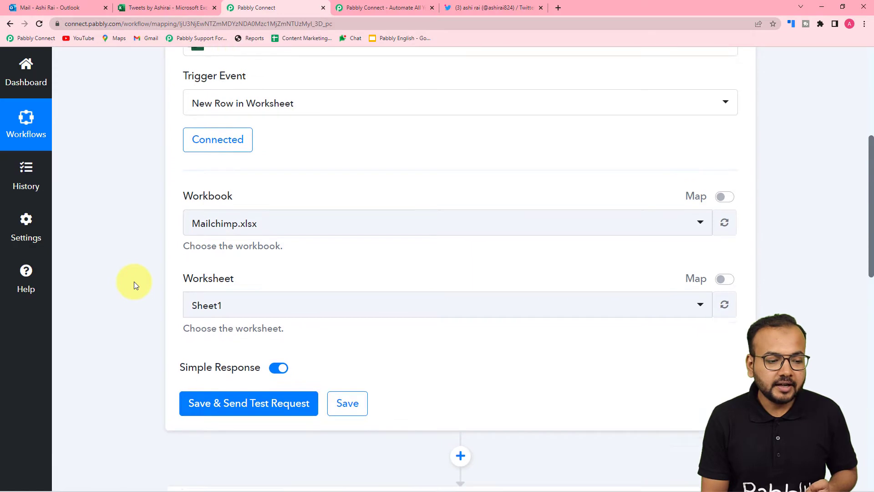
pyautogui.scroll(-1, 134, 282)
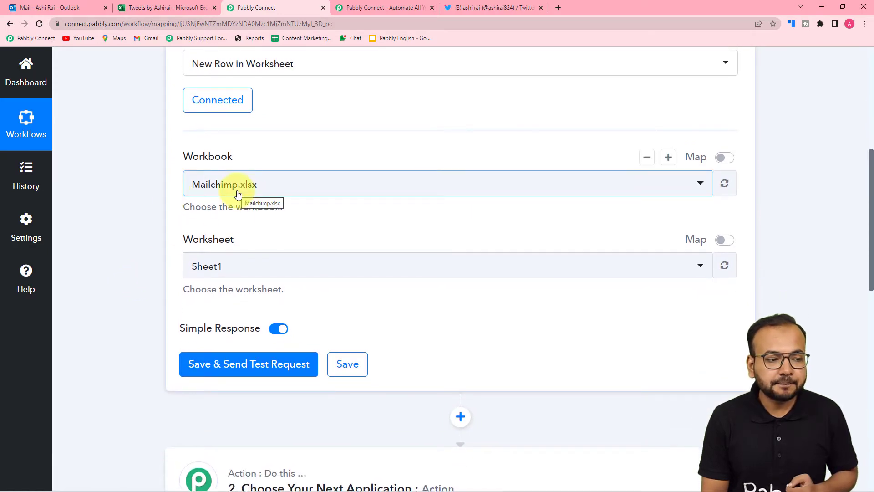
pyautogui.click(150, 7)
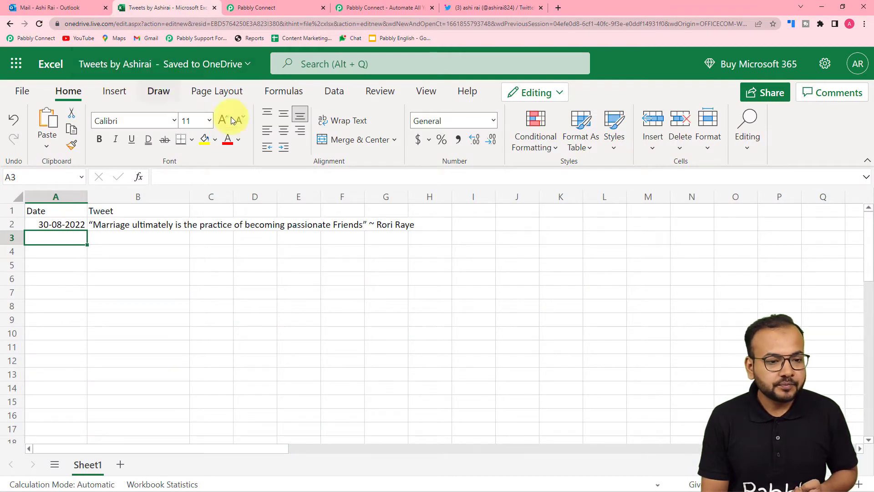
pyautogui.click(291, 8)
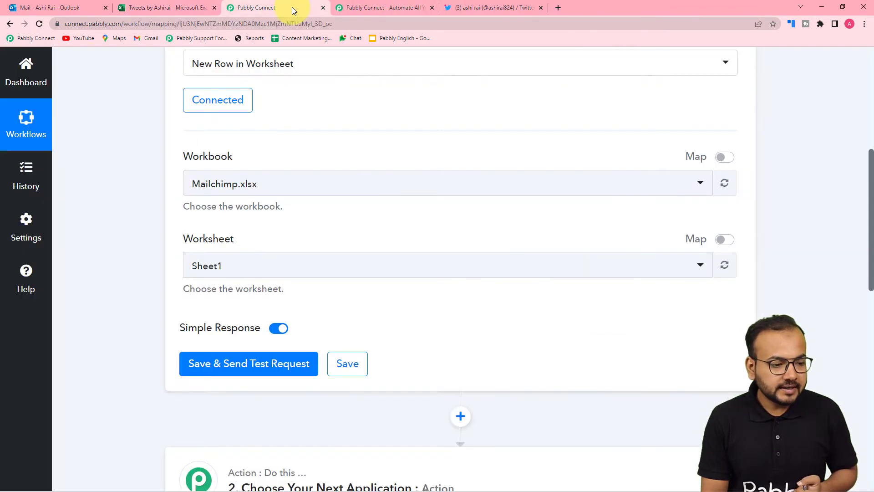
pyautogui.click(255, 182)
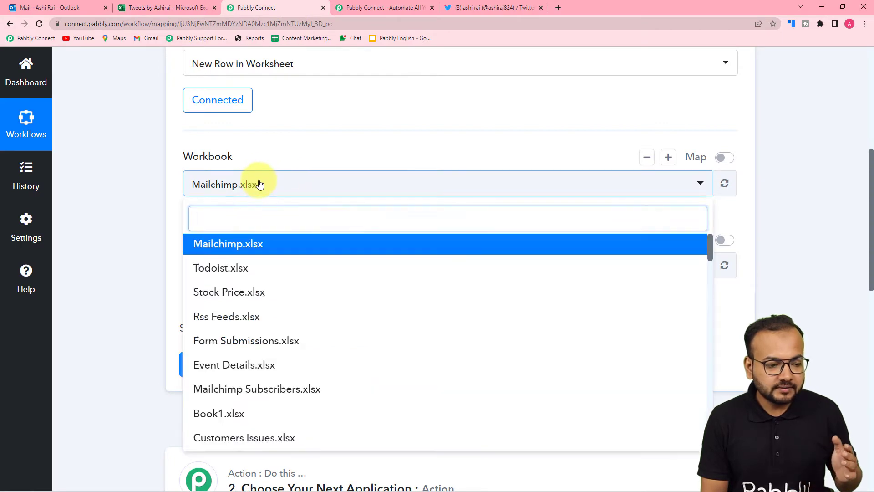
pyautogui.scroll(-5, 274, 278)
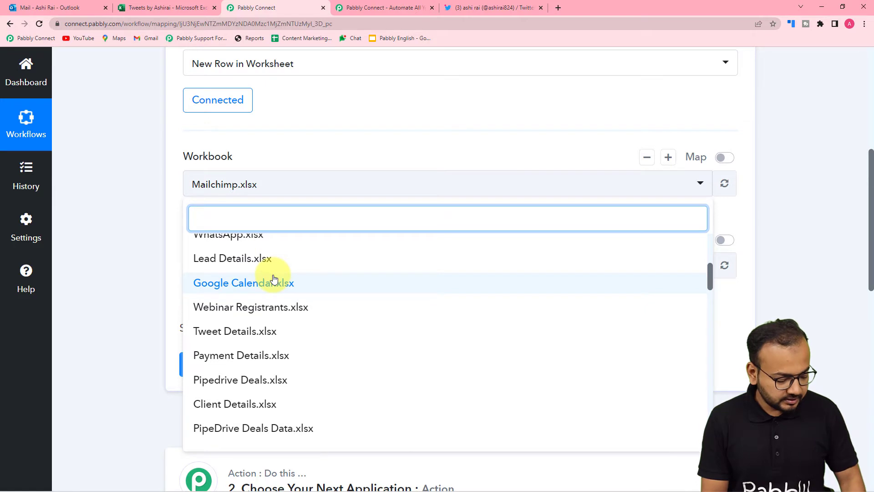
pyautogui.write('tw')
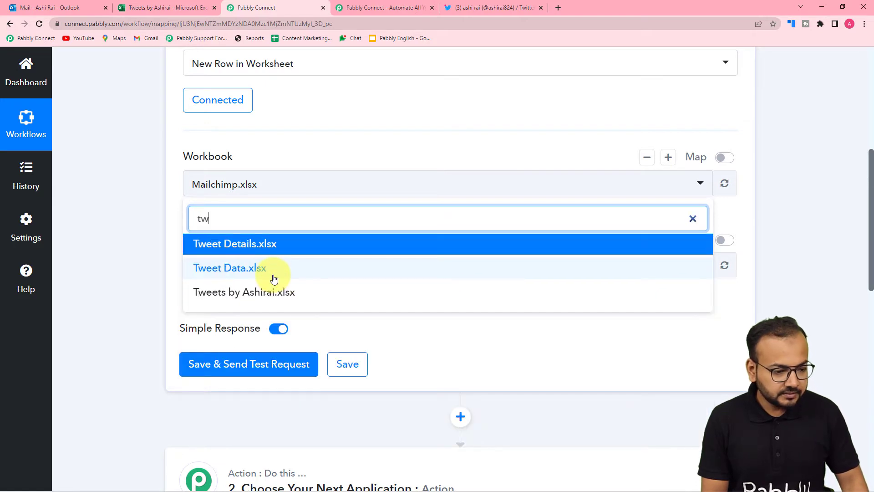
pyautogui.click(229, 294)
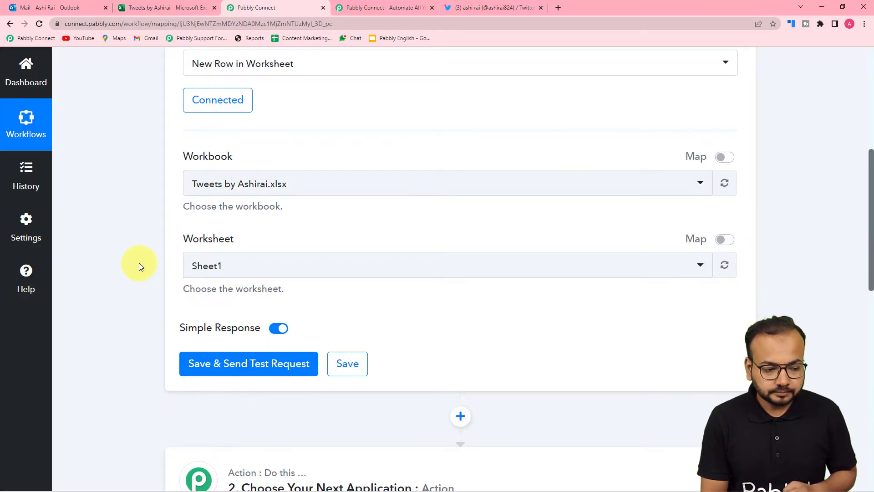
# - Select Sheet1 as the trigger worksheet and compare it with the spreadsheet
pyautogui.scroll(-2, 138, 263)
pyautogui.click(259, 179)
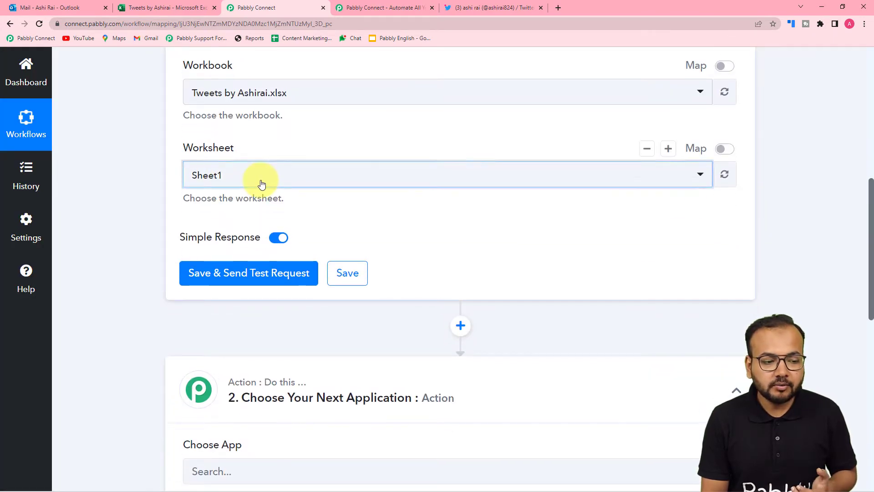
pyautogui.click(216, 243)
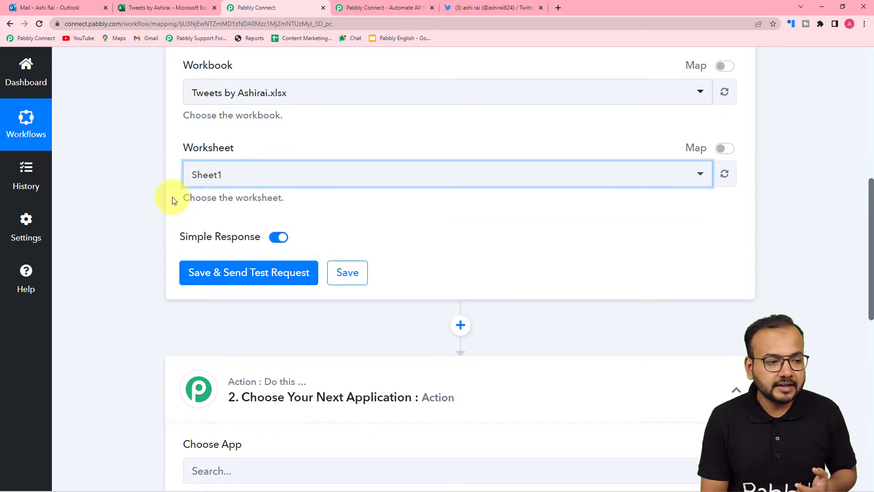
pyautogui.click(187, 3)
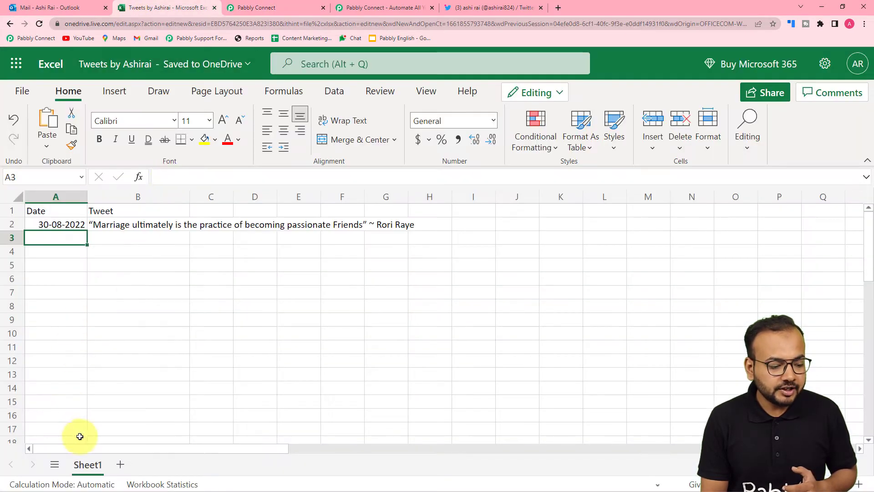
pyautogui.click(242, 7)
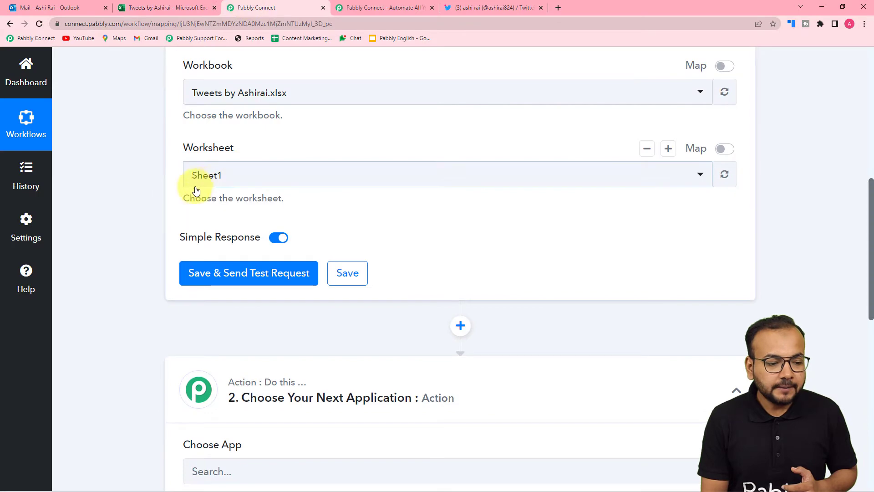
pyautogui.scroll(-2, 182, 200)
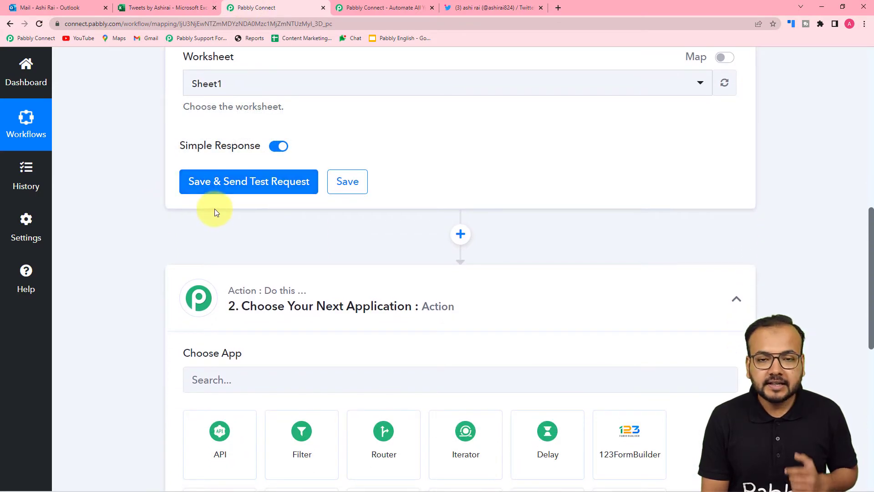
# - Save and test the Excel trigger, enlarging RowData 1 to read the full Marriage quote
pyautogui.click(152, 5)
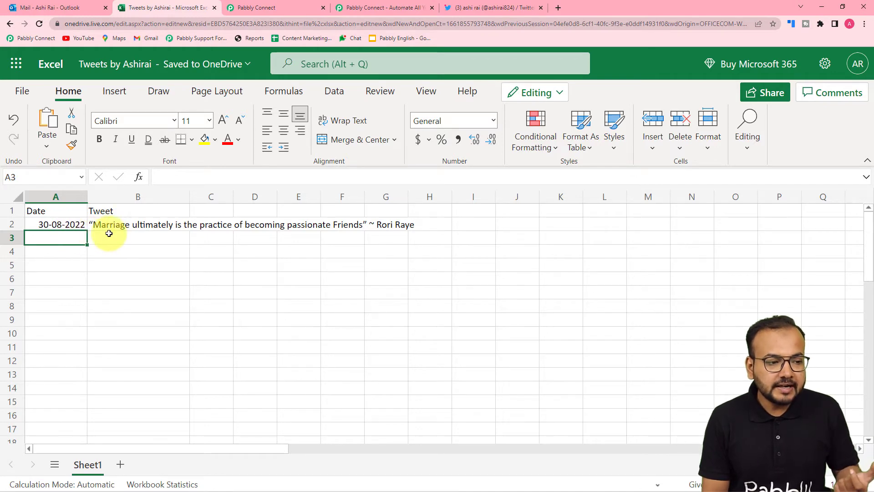
pyautogui.click(264, 5)
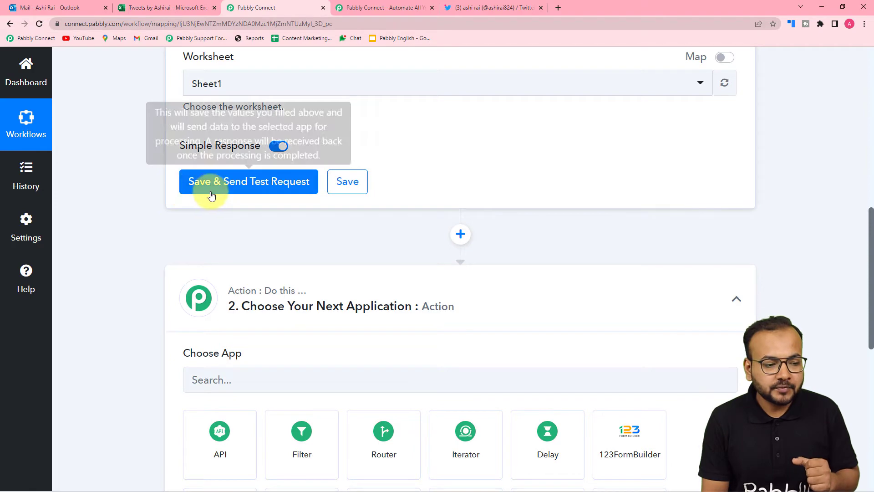
pyautogui.click(182, 187)
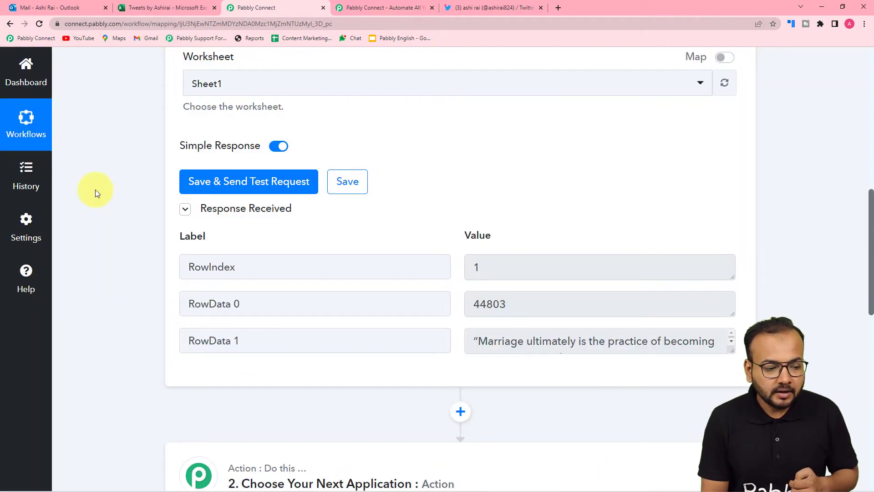
pyautogui.scroll(-2, 96, 191)
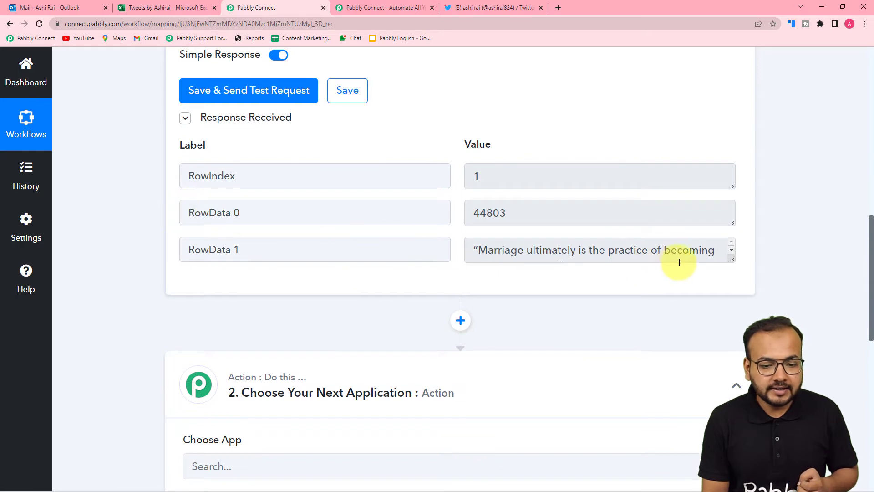
pyautogui.moveTo(730, 260); pyautogui.dragTo(733, 350)
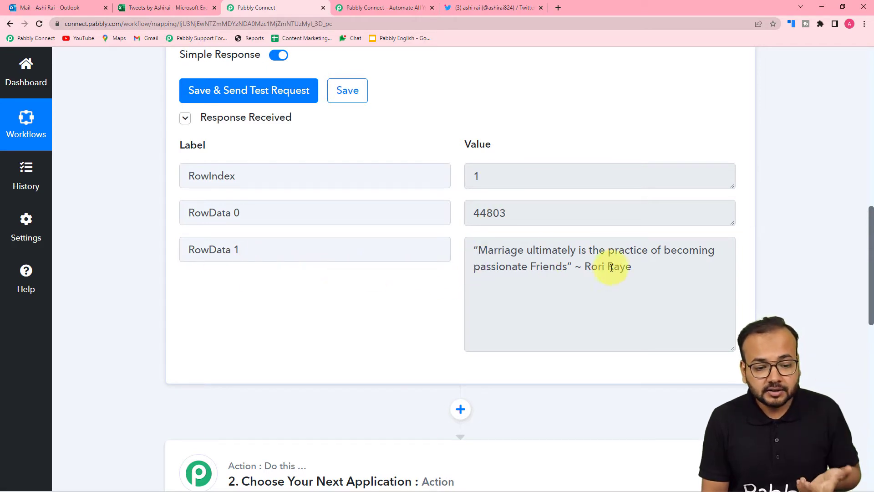
pyautogui.click(174, 6)
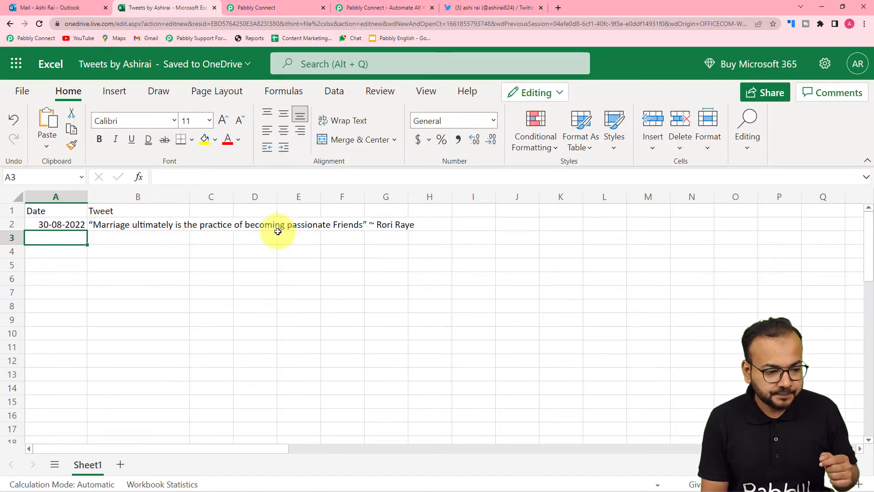
pyautogui.click(256, 7)
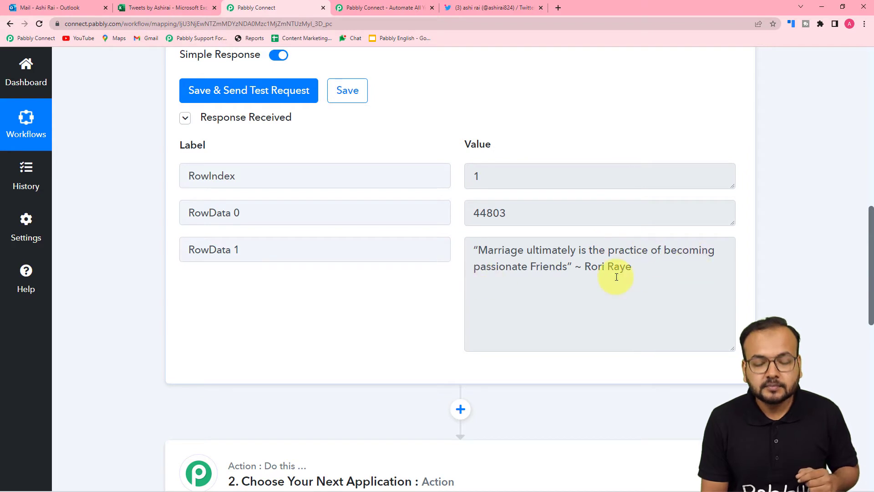
pyautogui.scroll(-5, 617, 277)
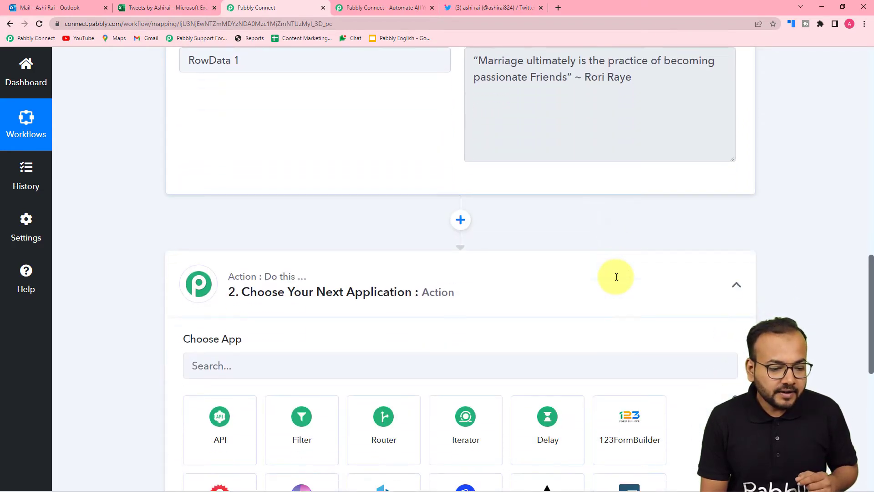
# - Search 'twit' and set the action app to Twitter with the Create Tweet event
pyautogui.scroll(-2, 617, 277)
pyautogui.click(315, 240)
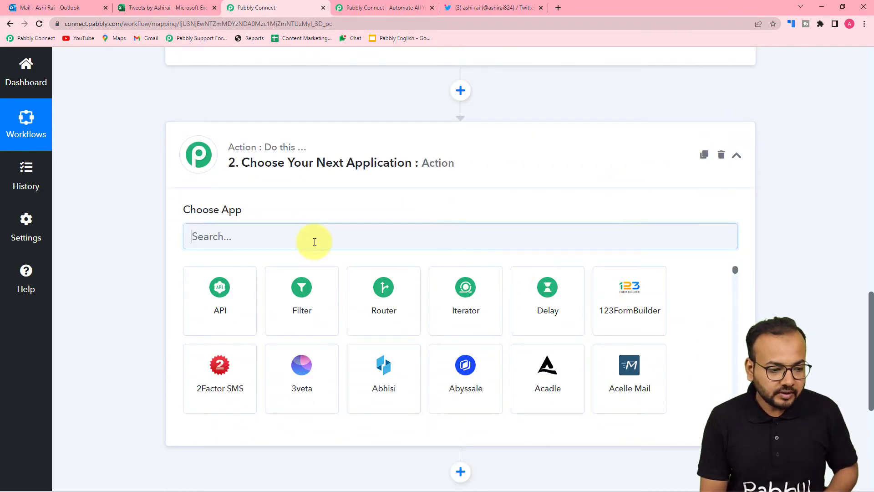
pyautogui.write('twit')
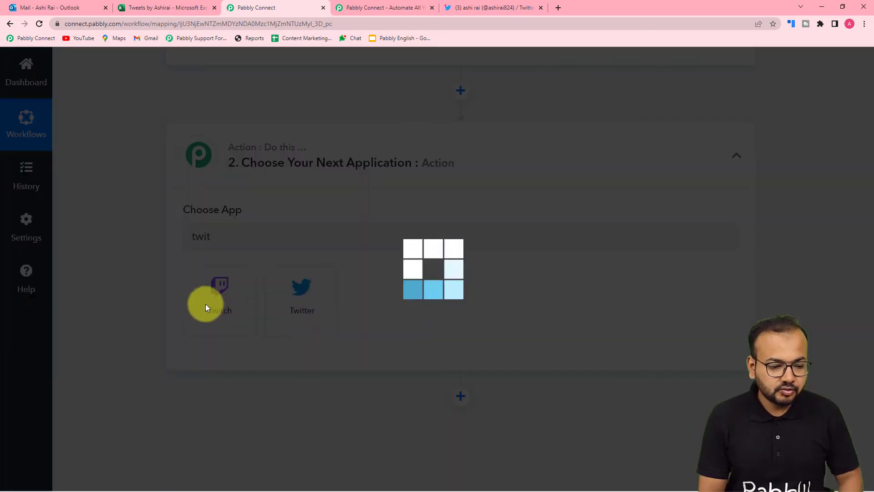
pyautogui.click(326, 318)
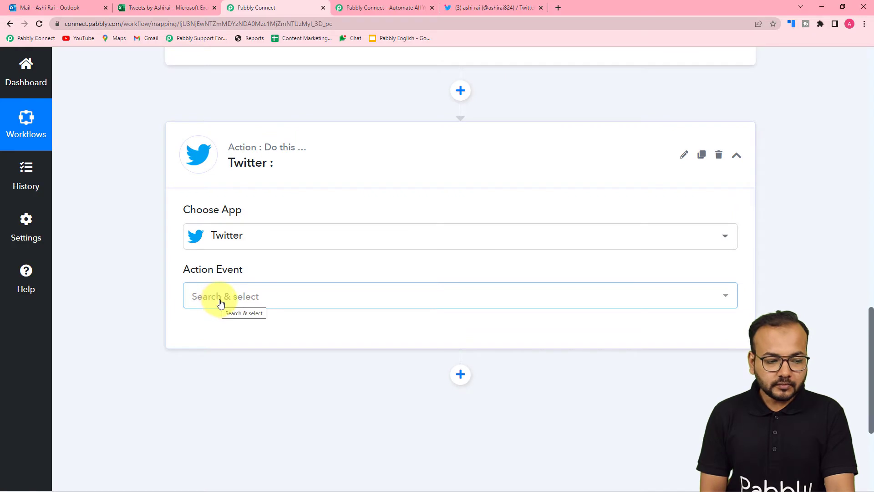
pyautogui.click(219, 302)
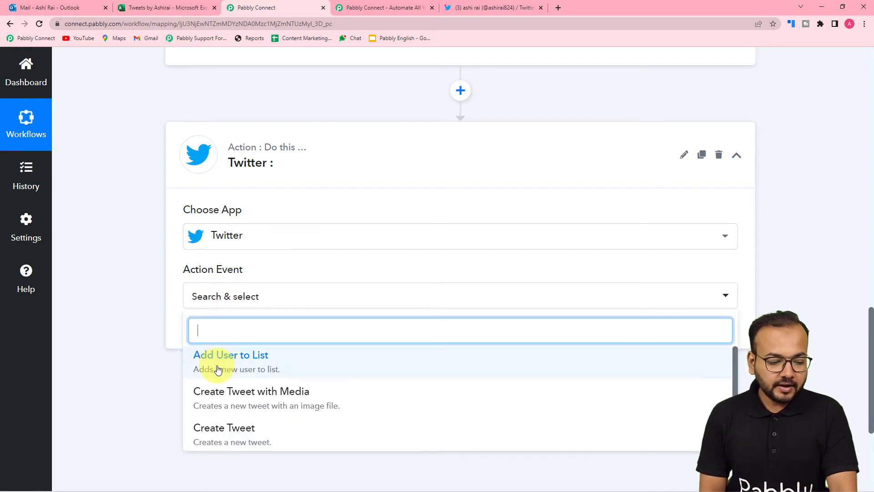
pyautogui.scroll(-1, 180, 388)
pyautogui.click(220, 404)
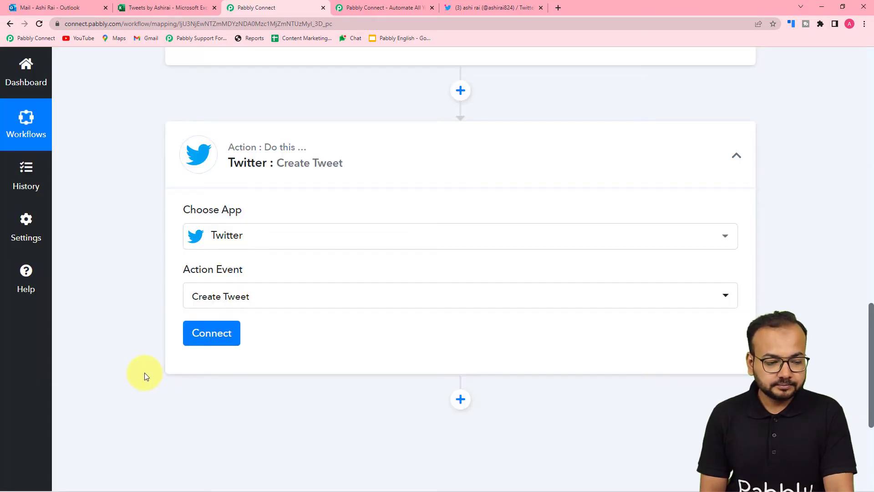
# - Add a new Twitter connection and authorize Pabbly Connect to access the Twitter account
pyautogui.click(209, 341)
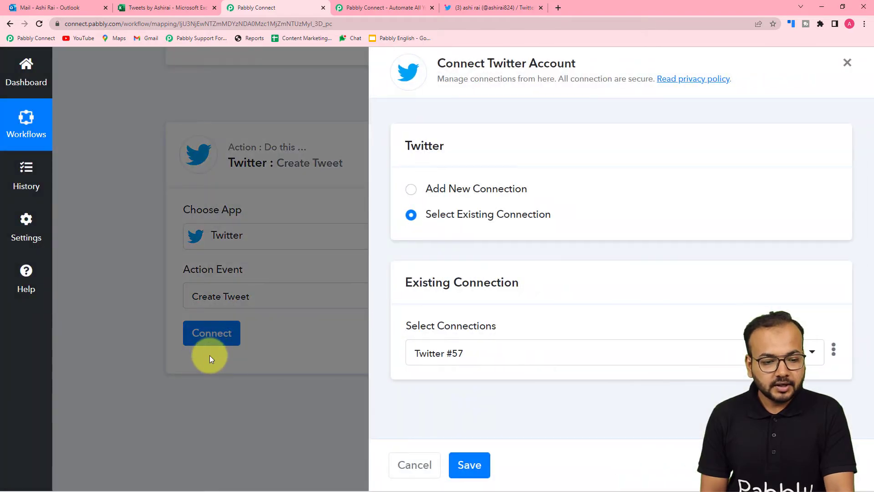
pyautogui.click(412, 190)
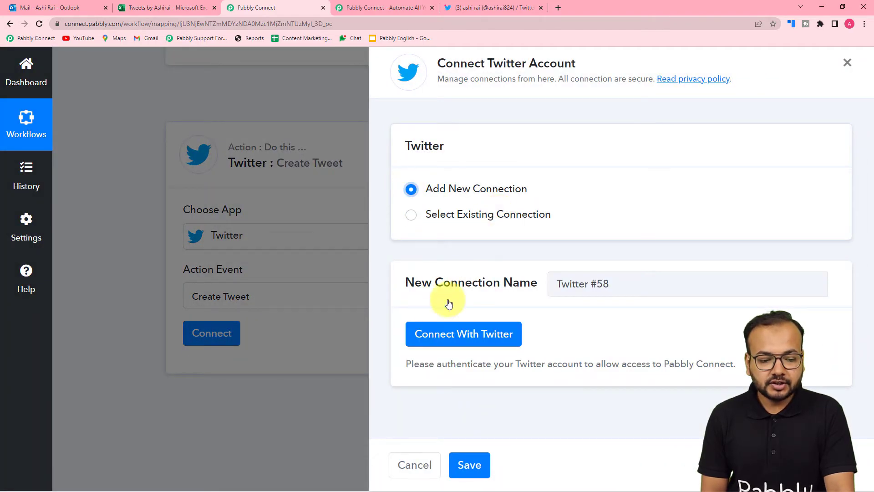
pyautogui.click(435, 339)
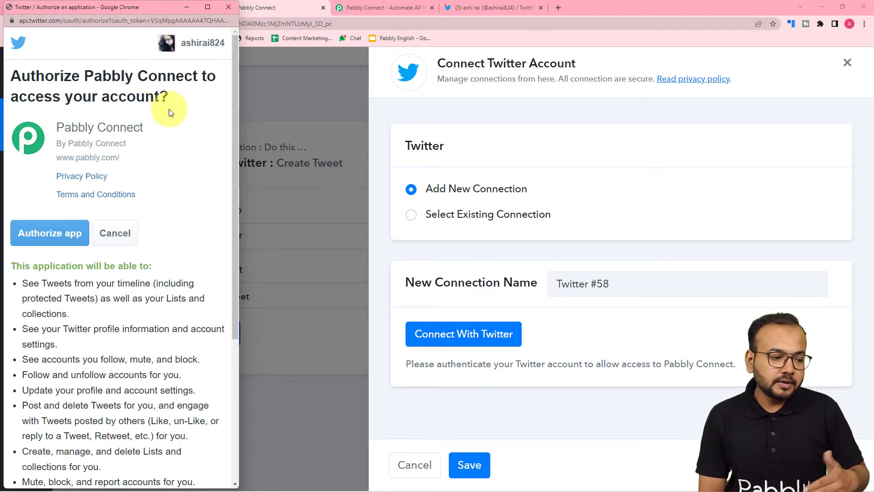
pyautogui.moveTo(156, 7); pyautogui.dragTo(237, 16)
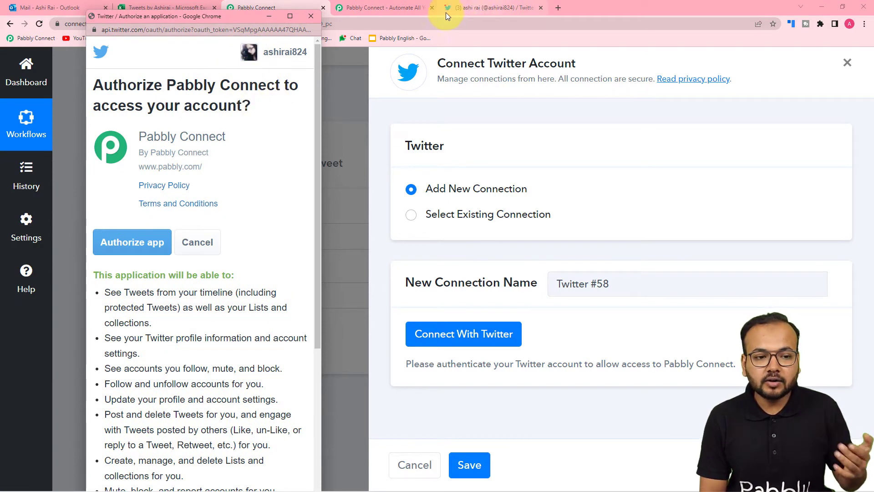
pyautogui.scroll(-1, 178, 127)
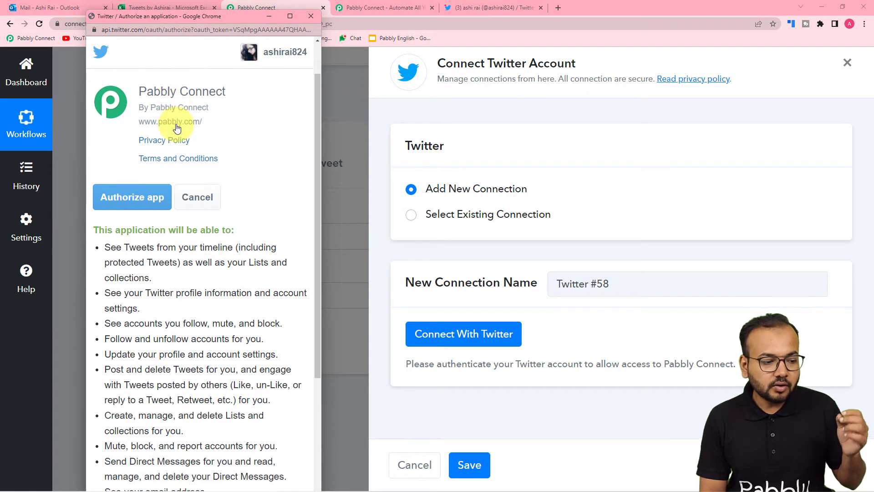
pyautogui.click(133, 202)
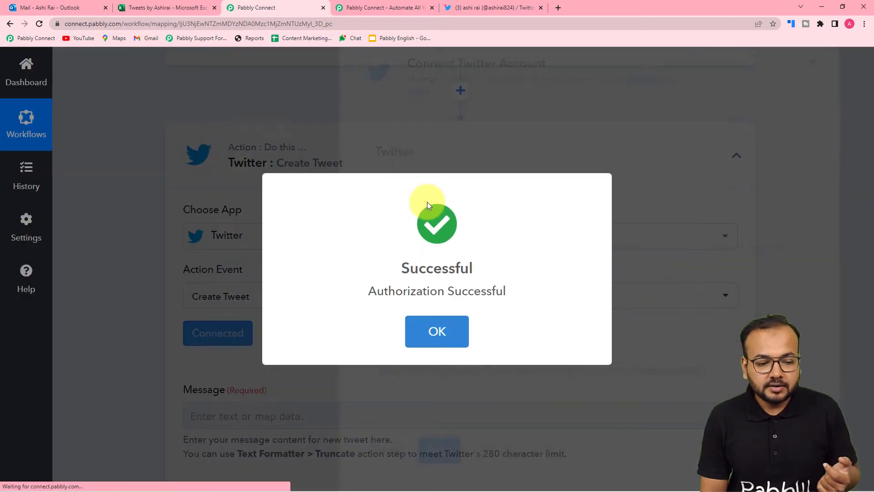
pyautogui.scroll(-3, 427, 201)
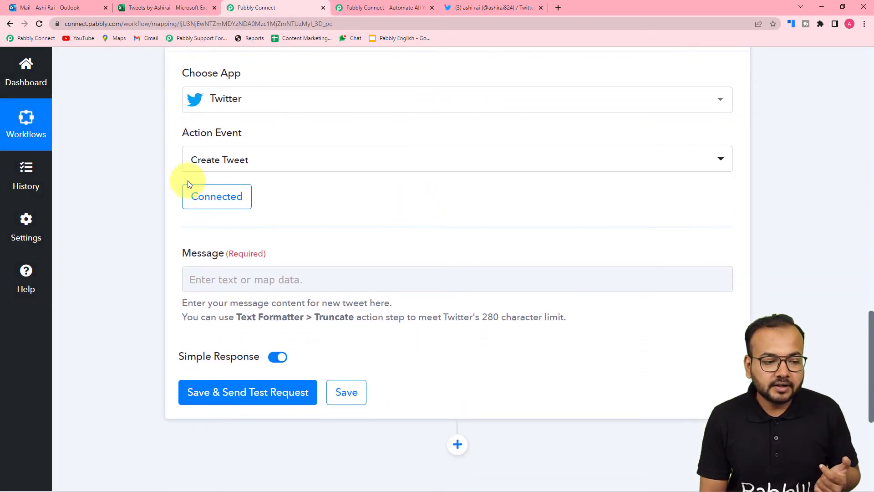
pyautogui.scroll(-1, 158, 184)
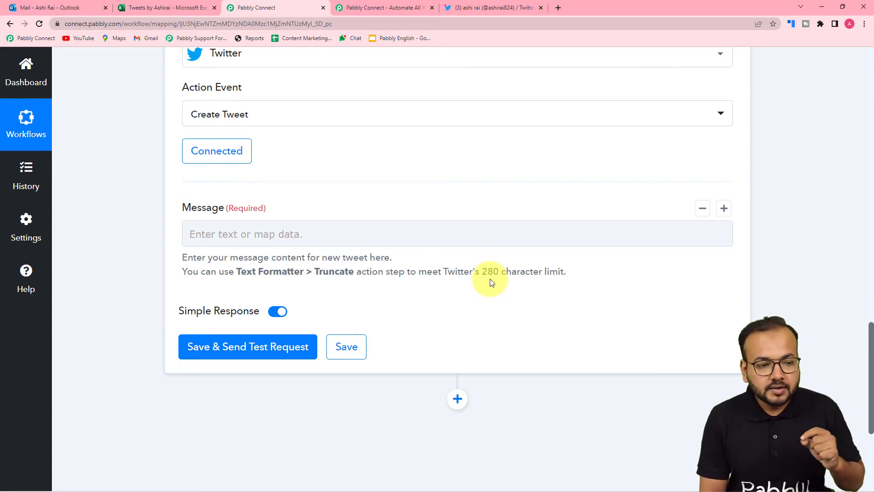
pyautogui.click(142, 9)
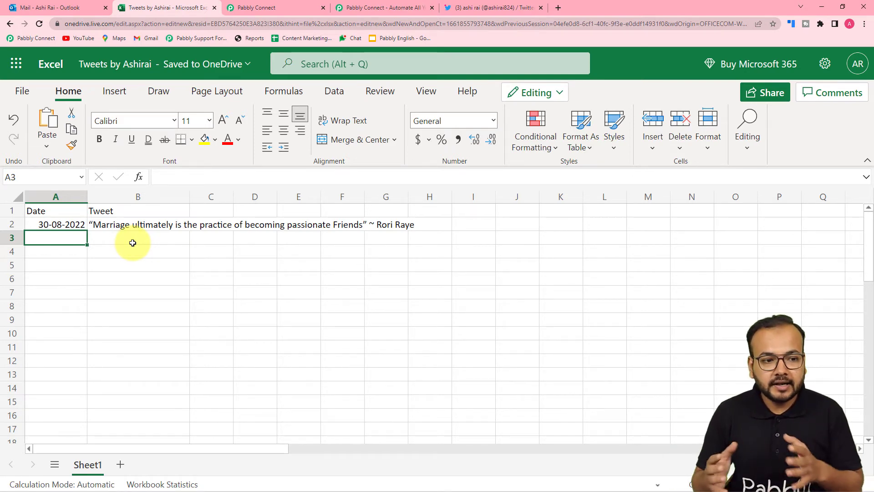
pyautogui.click(254, 8)
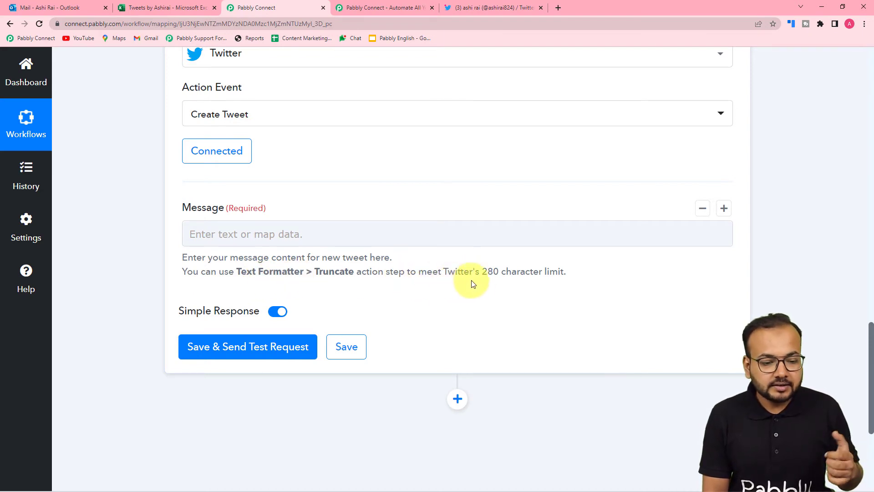
pyautogui.scroll(3, 478, 287)
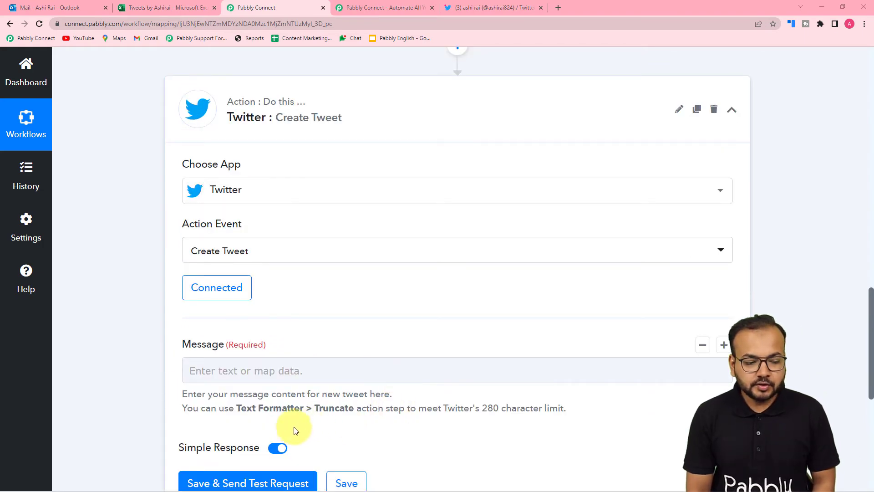
pyautogui.scroll(8, 392, 410)
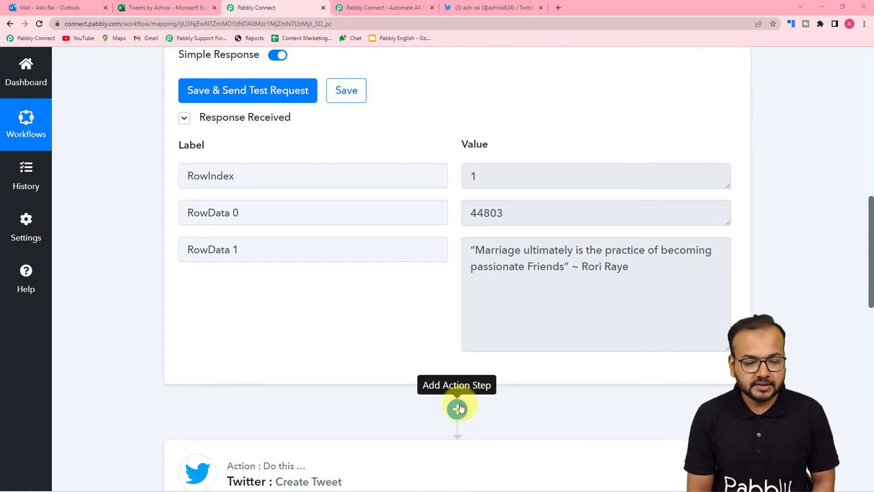
# - Insert a Text Formatter step with the Truncate event before Create Tweet and connect it
pyautogui.click(458, 409)
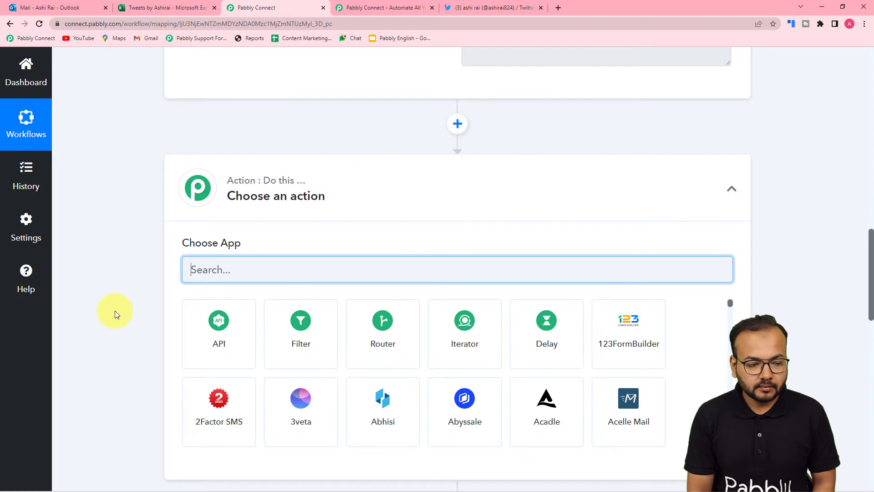
pyautogui.scroll(-2, 114, 310)
pyautogui.write('text')
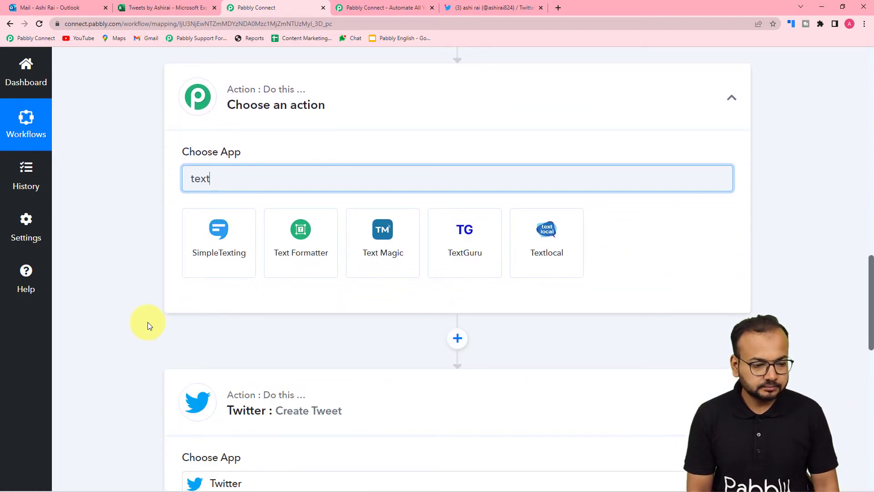
pyautogui.click(299, 271)
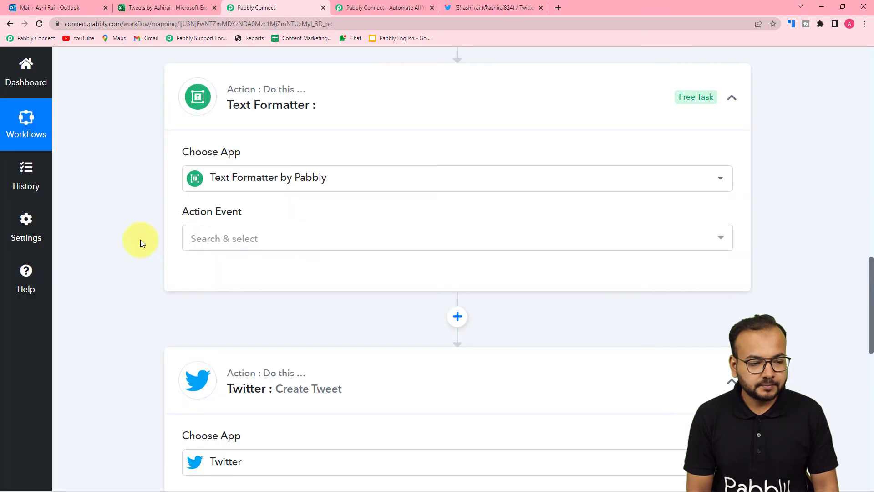
pyautogui.scroll(-2, 219, 171)
pyautogui.click(214, 161)
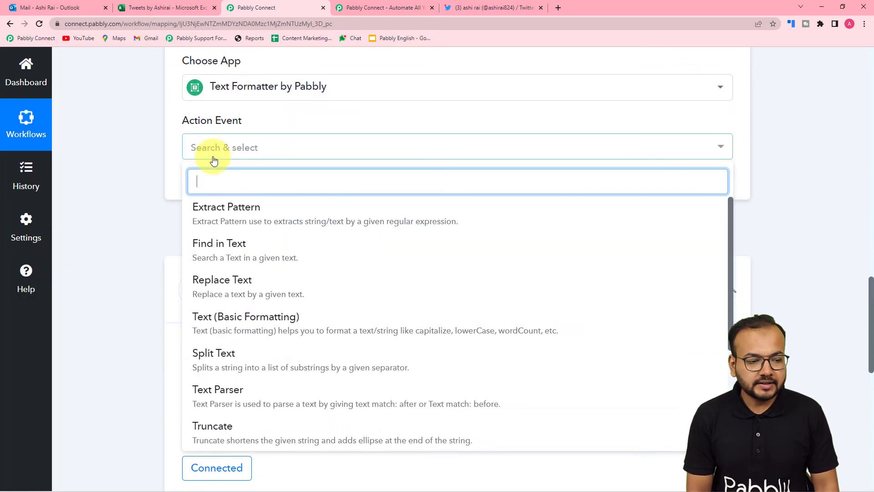
pyautogui.scroll(-3, 230, 267)
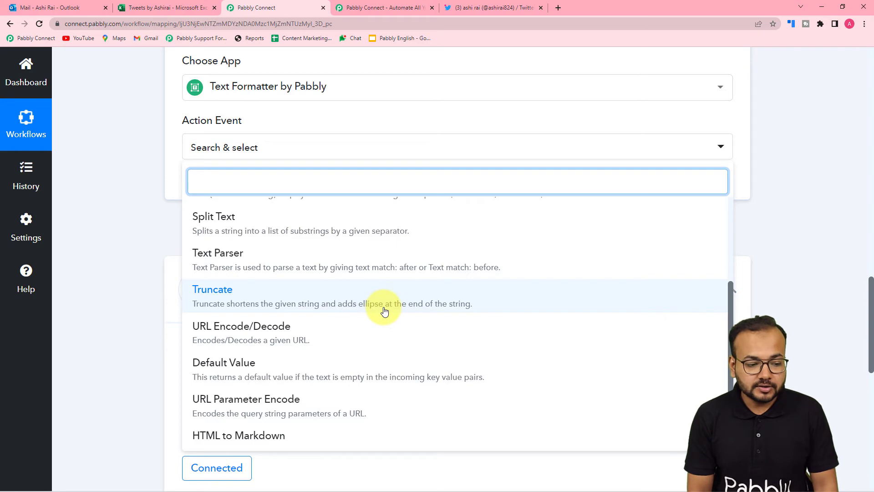
pyautogui.click(216, 291)
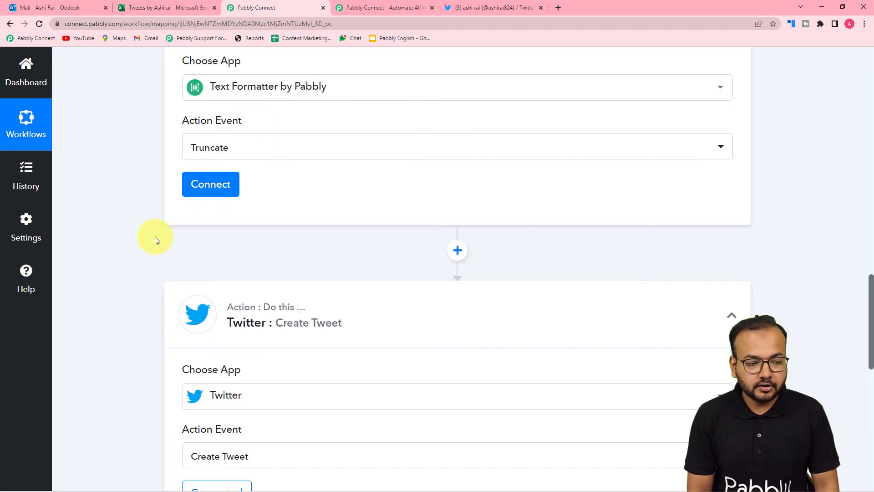
pyautogui.click(211, 192)
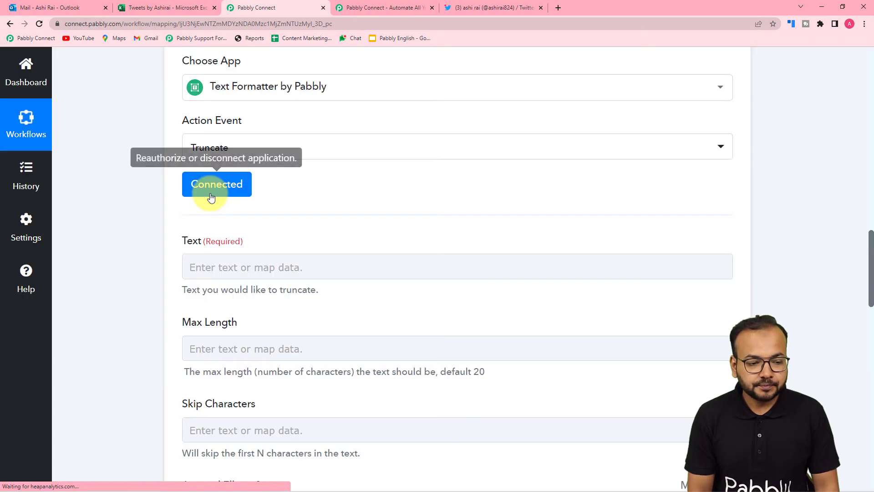
# - Map the Excel trigger's RowData 1 quote into the Truncate step's Text field
pyautogui.scroll(-2, 213, 196)
pyautogui.click(212, 177)
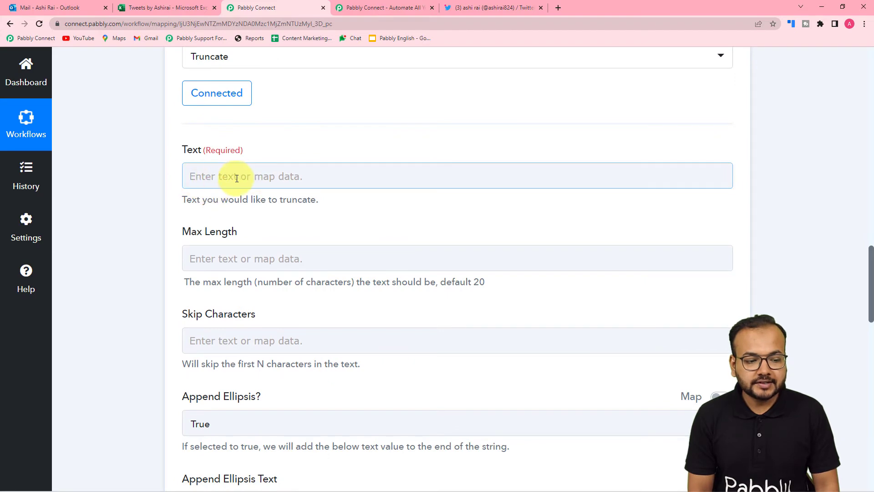
pyautogui.scroll(10, 254, 186)
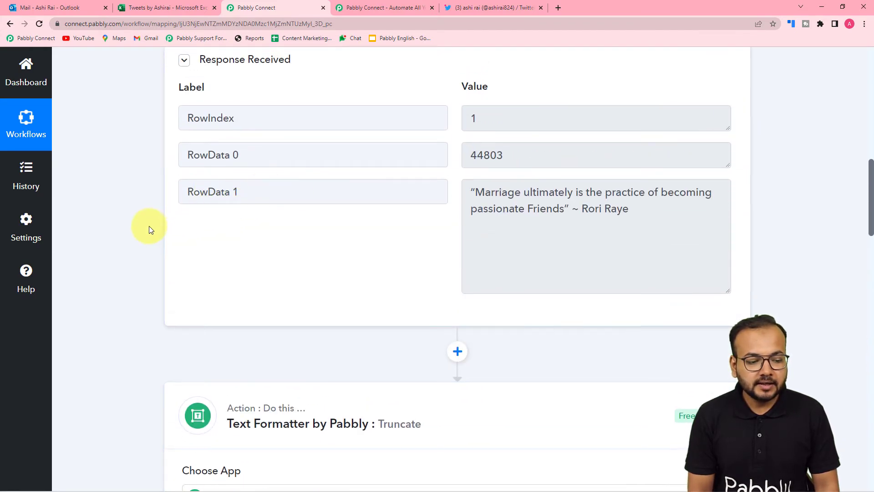
pyautogui.scroll(-10, 149, 225)
pyautogui.scroll(-1, 149, 226)
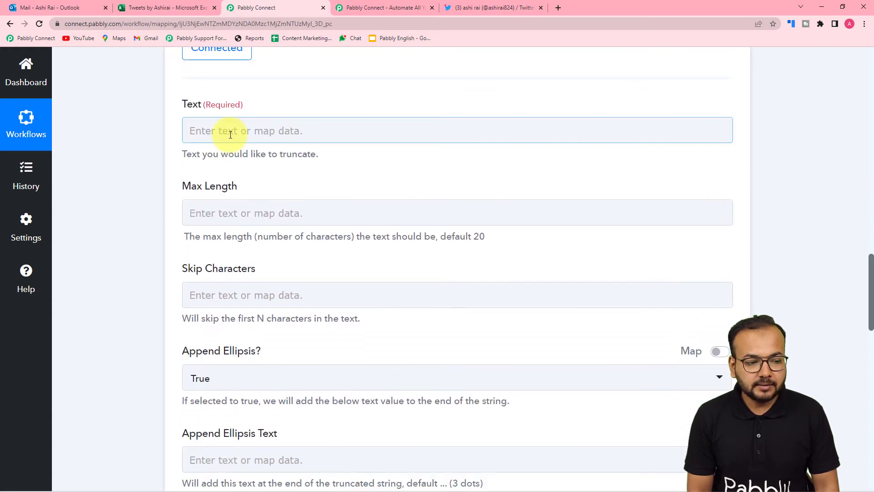
pyautogui.click(229, 131)
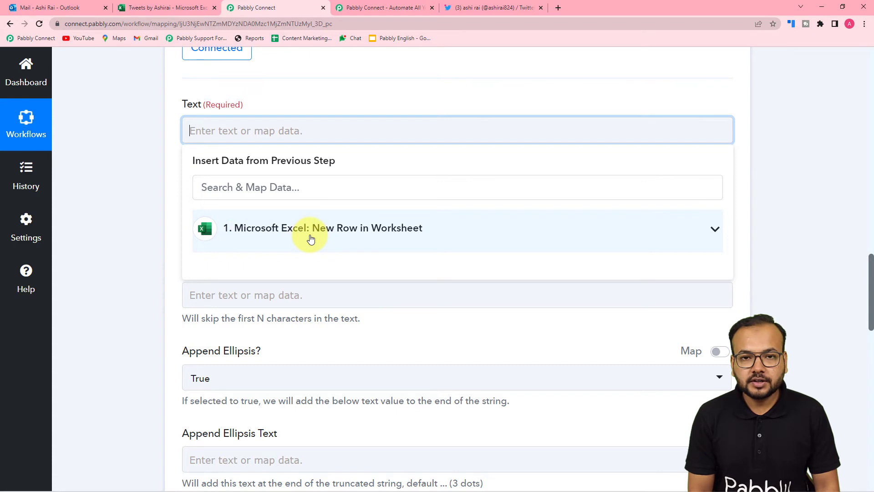
pyautogui.click(279, 232)
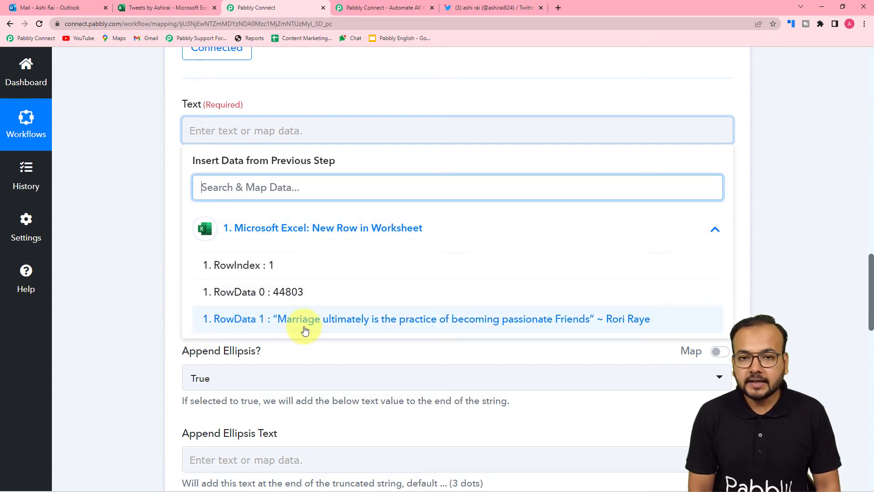
pyautogui.click(240, 319)
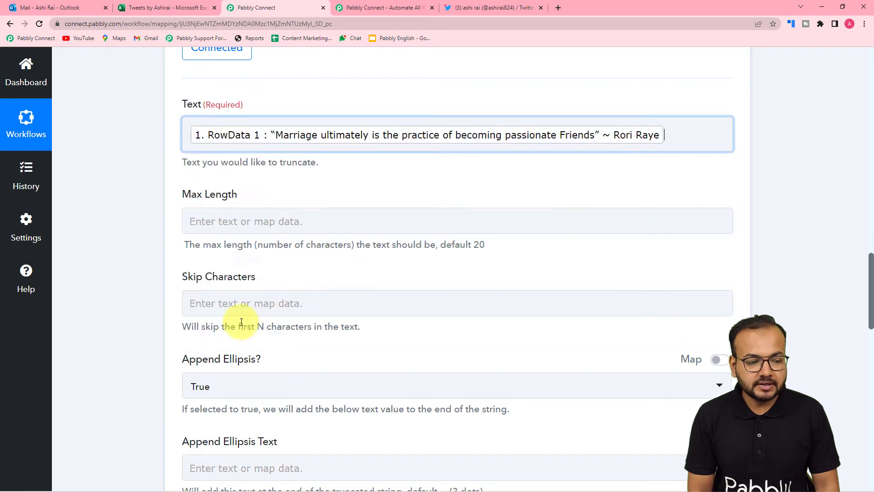
pyautogui.click(151, 238)
# - Set the Truncate step's Max Length to 280
pyautogui.scroll(-2, 151, 238)
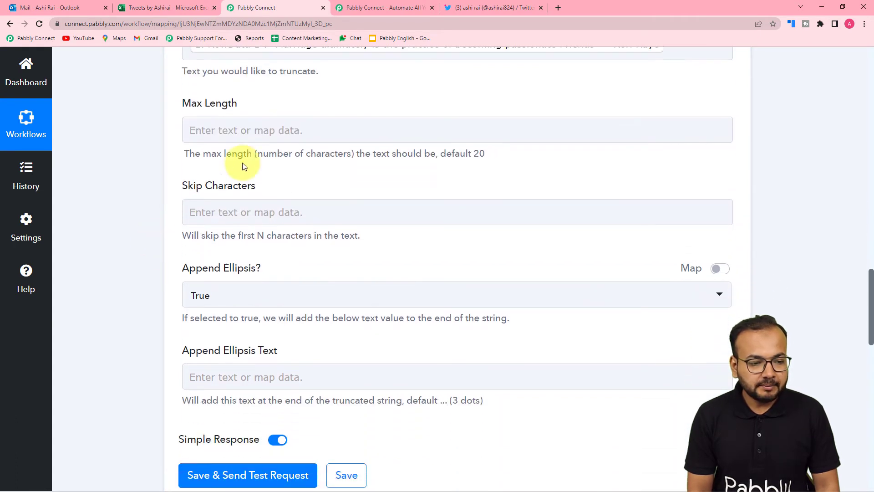
pyautogui.click(268, 132)
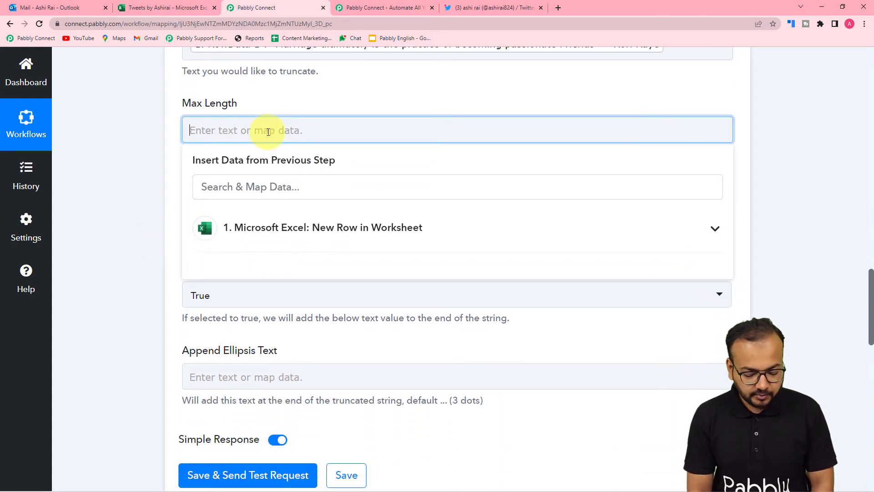
pyautogui.write('280')
pyautogui.click(158, 149)
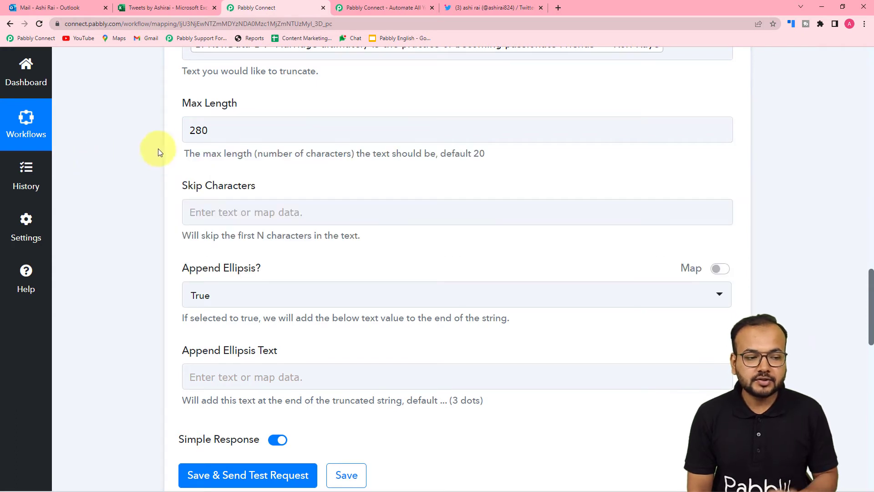
pyautogui.scroll(-2, 195, 136)
pyautogui.click(249, 112)
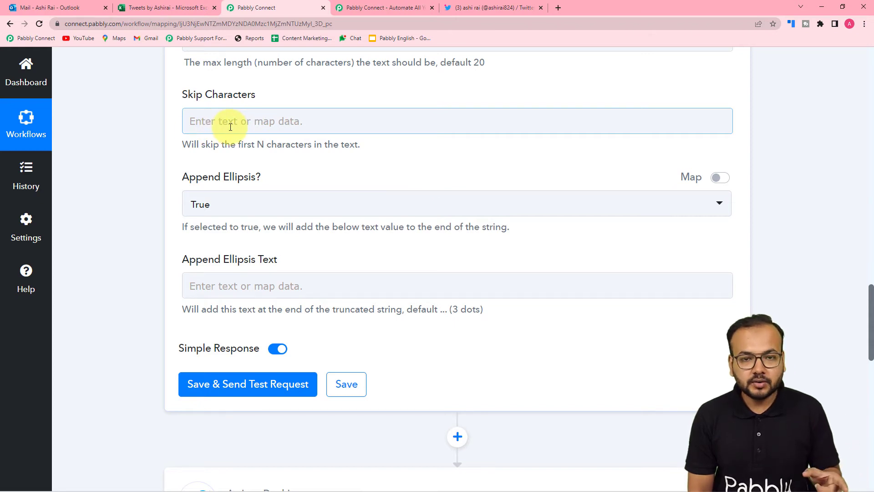
pyautogui.scroll(-2, 233, 131)
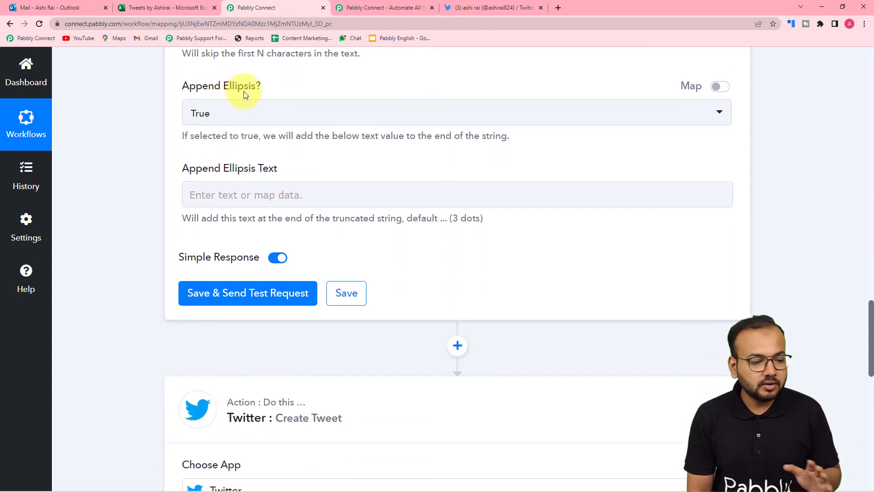
pyautogui.scroll(-1, 146, 106)
pyautogui.scroll(1, 152, 119)
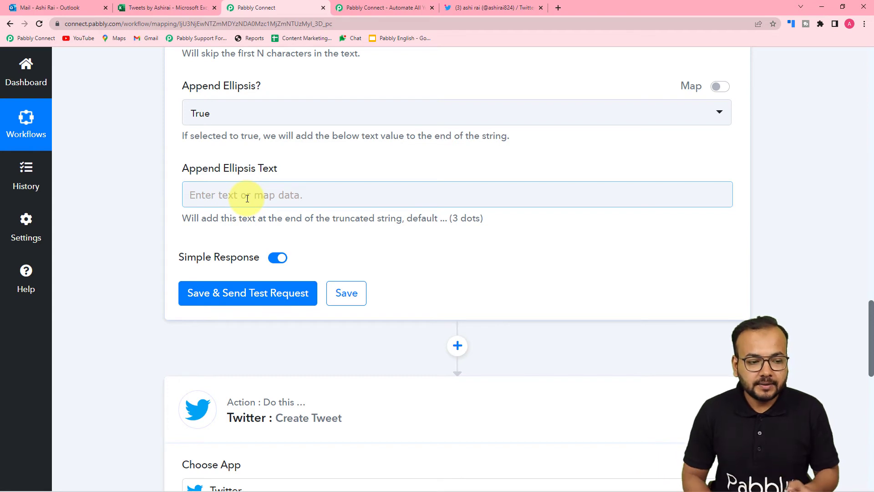
pyautogui.click(233, 119)
# - Keep Append Ellipsis set to True, then save and test the Truncate step
pyautogui.click(212, 178)
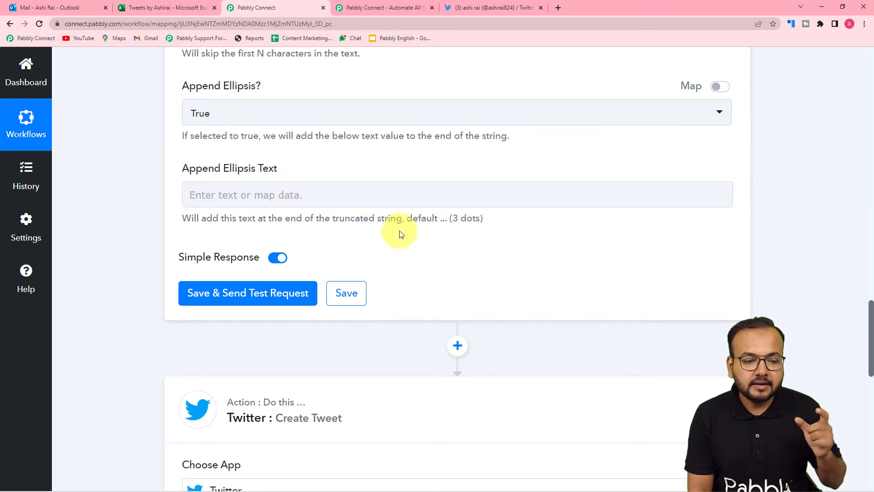
pyautogui.scroll(-2, 480, 223)
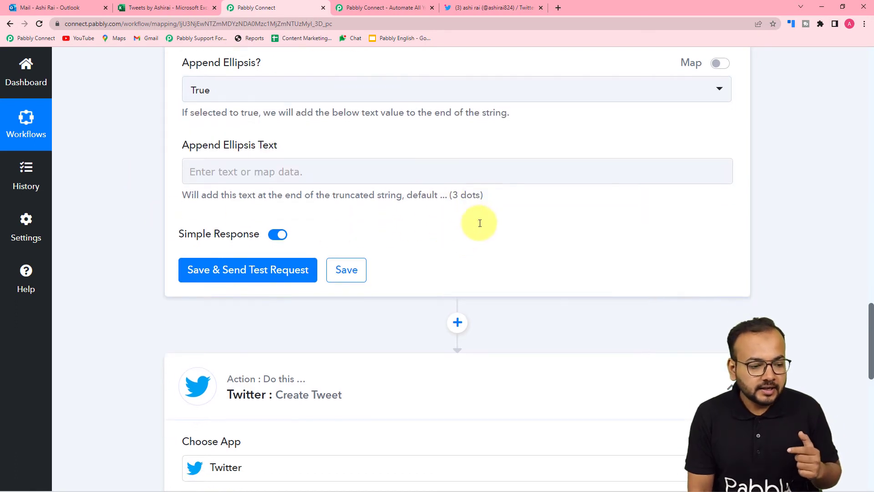
pyautogui.click(220, 208)
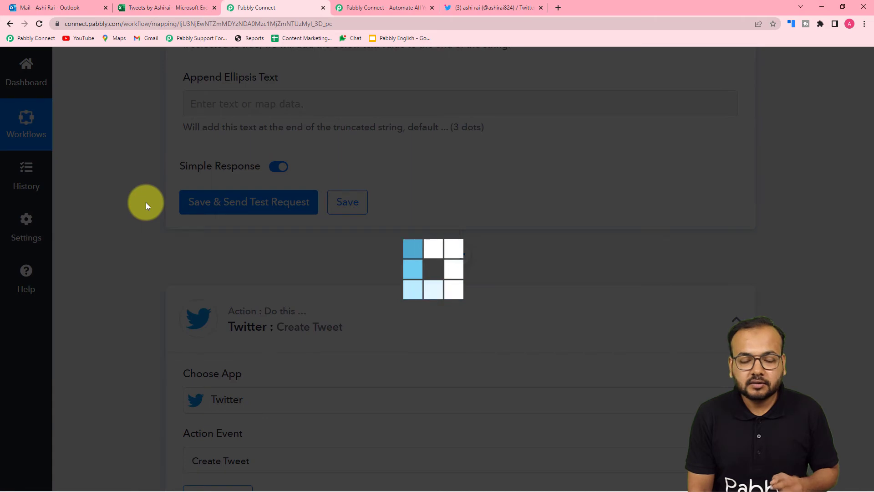
# - Enlarge the Result box to read the returned Marriage quote
pyautogui.scroll(-2, 145, 202)
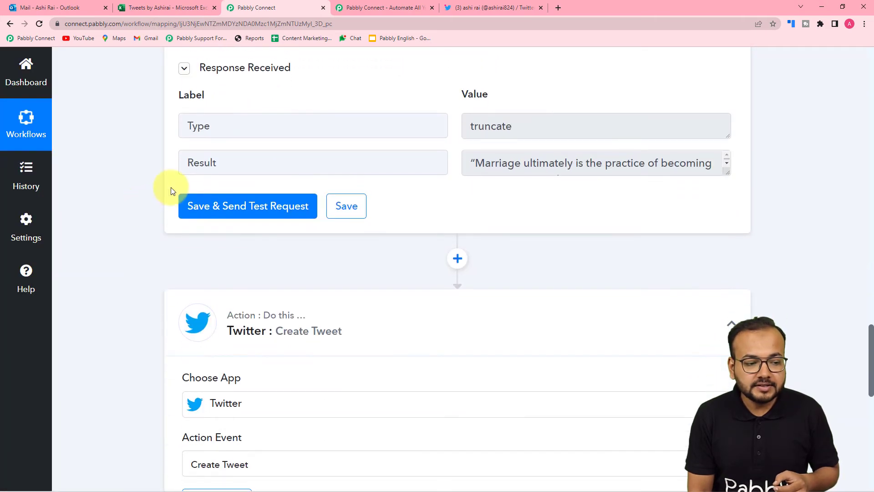
pyautogui.moveTo(729, 190); pyautogui.dragTo(728, 240)
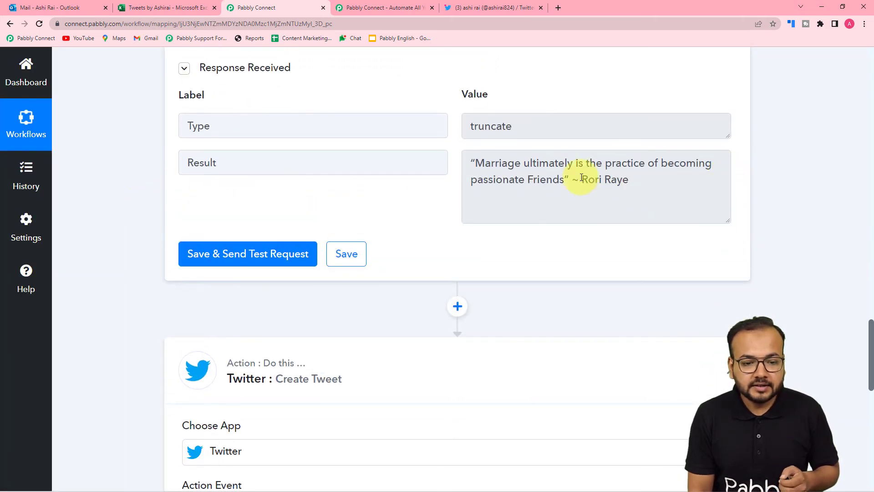
pyautogui.scroll(1, 634, 184)
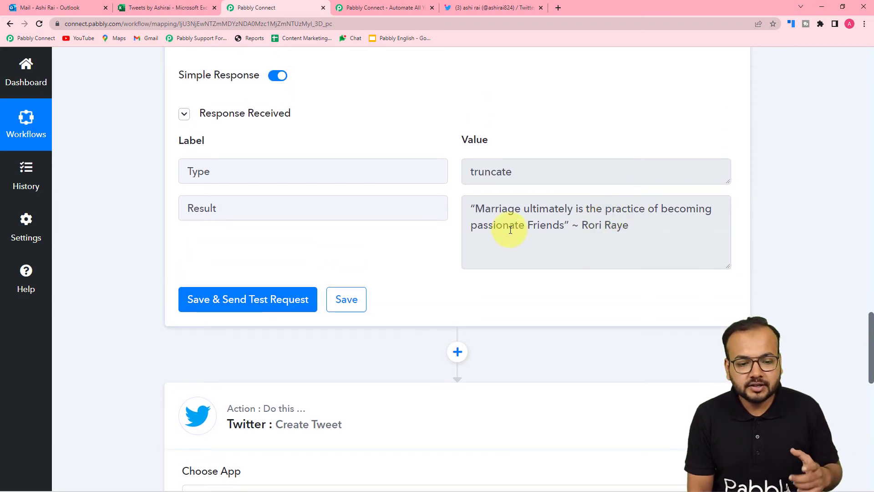
pyautogui.scroll(-1, 626, 213)
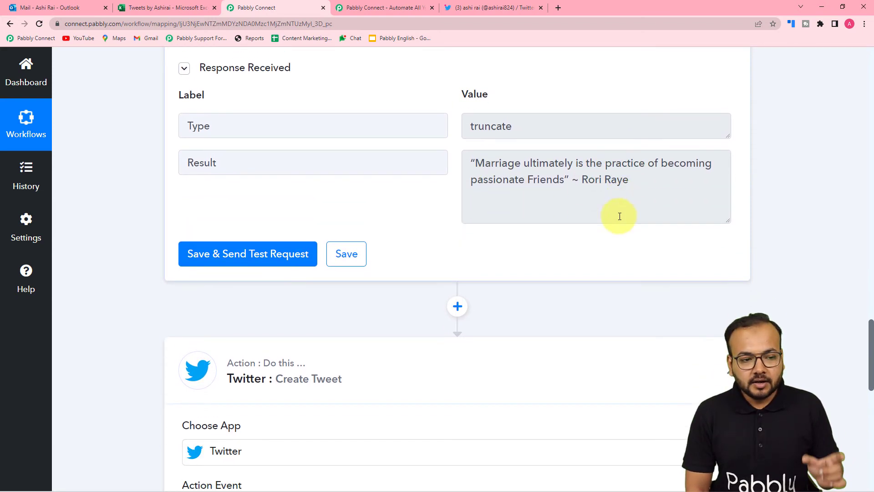
pyautogui.scroll(4, 619, 216)
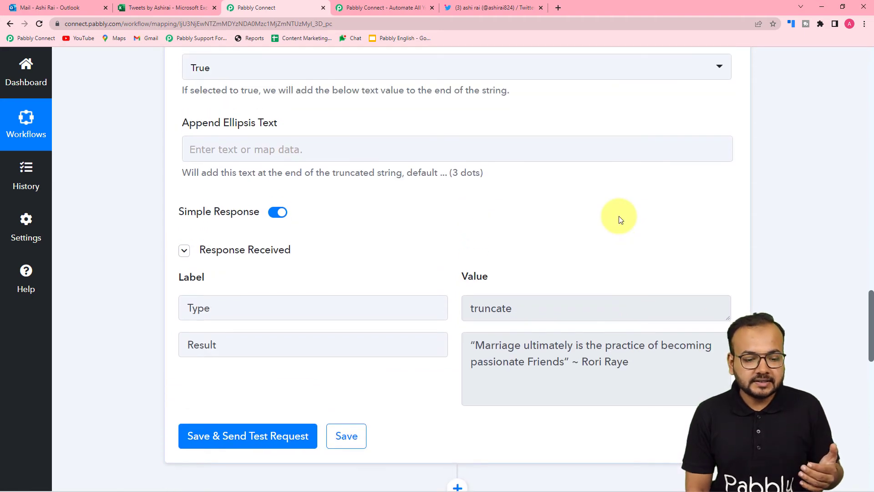
pyautogui.scroll(-2, 619, 218)
pyautogui.scroll(5, 620, 218)
pyautogui.scroll(-3, 619, 218)
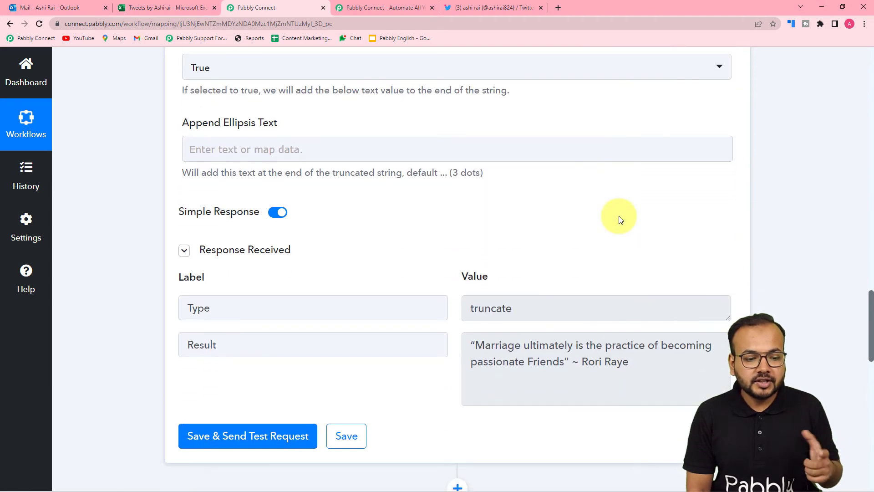
pyautogui.scroll(-2, 619, 219)
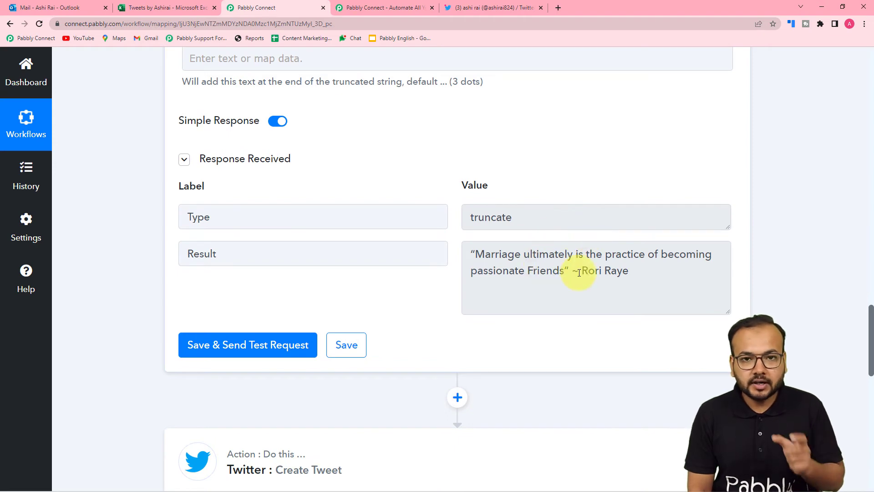
pyautogui.scroll(-10, 579, 272)
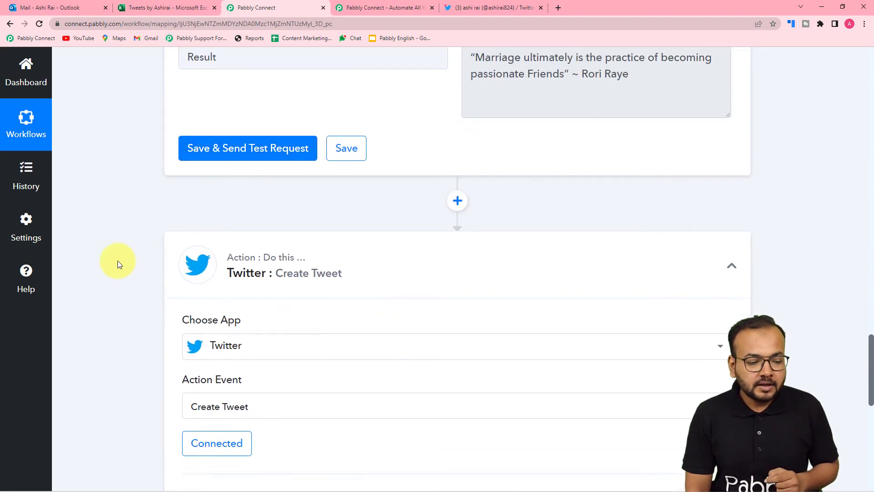
# - Save the Truncate step's settings
pyautogui.click(253, 267)
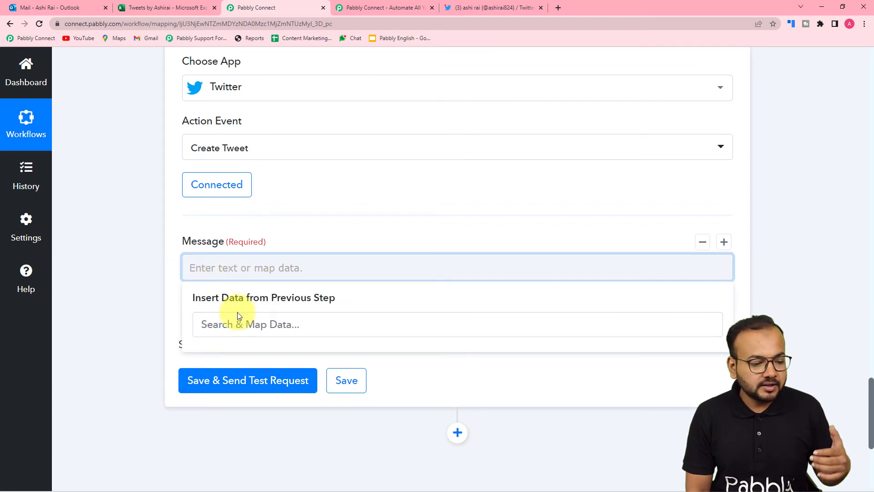
pyautogui.click(330, 214)
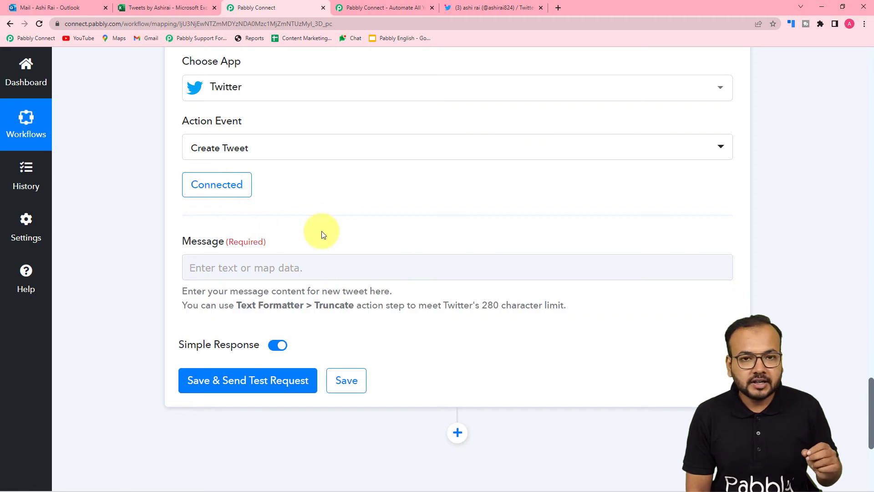
pyautogui.scroll(1, 321, 232)
pyautogui.scroll(5, 321, 230)
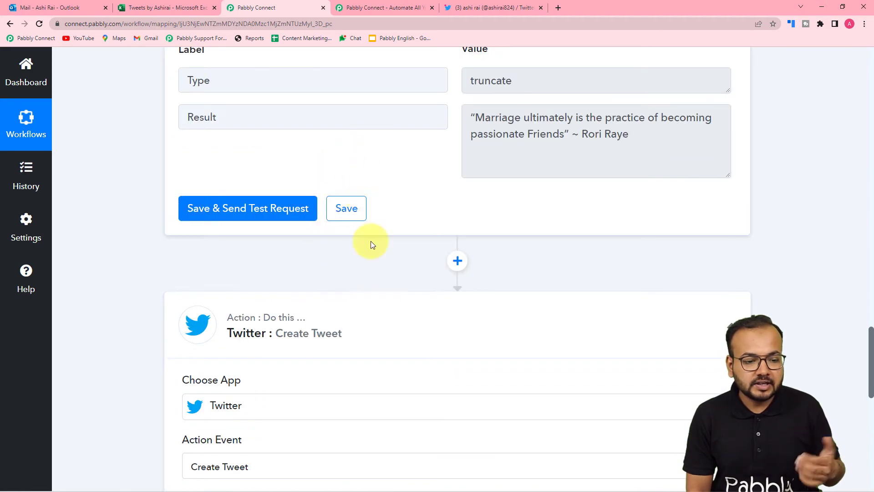
pyautogui.click(347, 209)
pyautogui.scroll(-7, 353, 210)
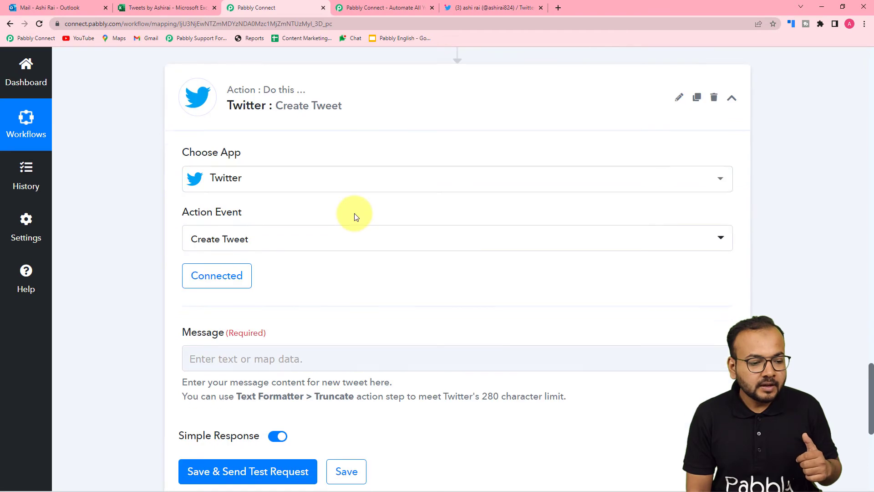
# - Keep the existing Twitter #58 connection and map the Truncate step's 2. Result into Message
pyautogui.click(216, 139)
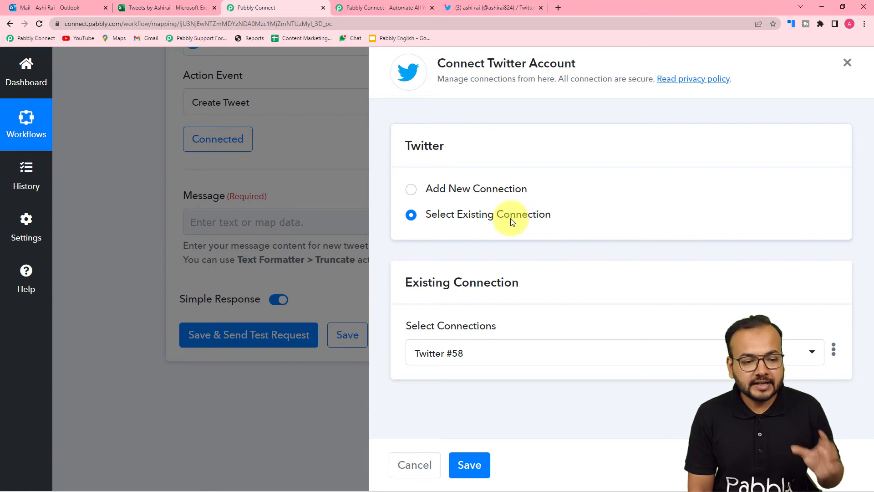
pyautogui.click(469, 465)
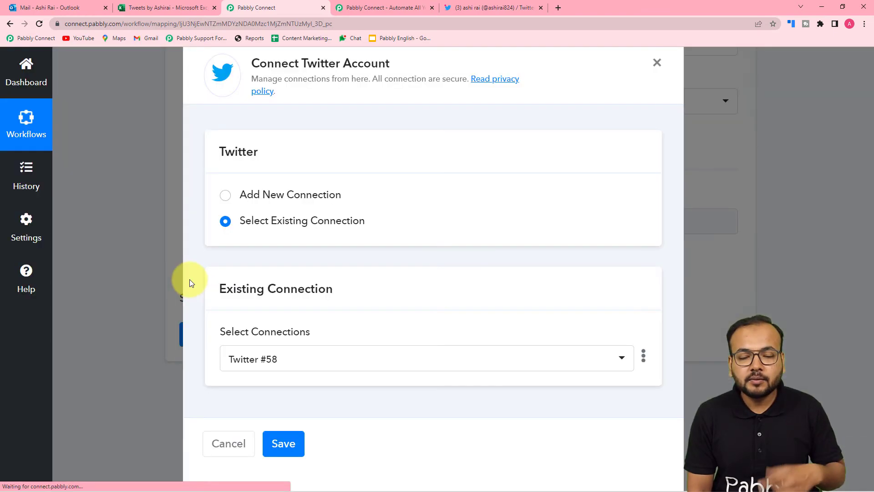
pyautogui.scroll(-1, 171, 234)
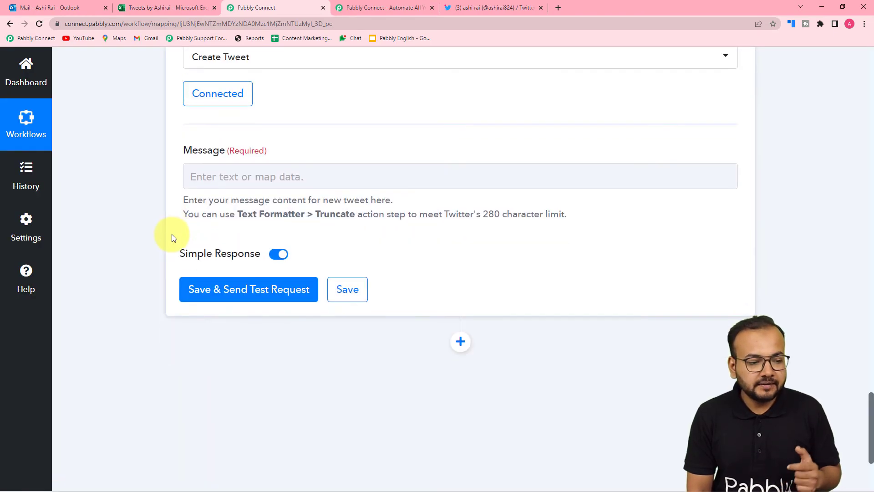
pyautogui.click(235, 176)
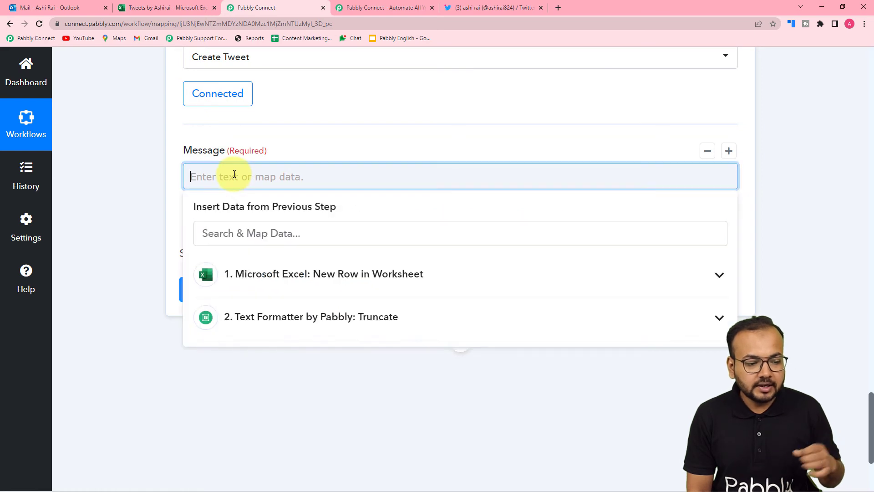
pyautogui.click(249, 323)
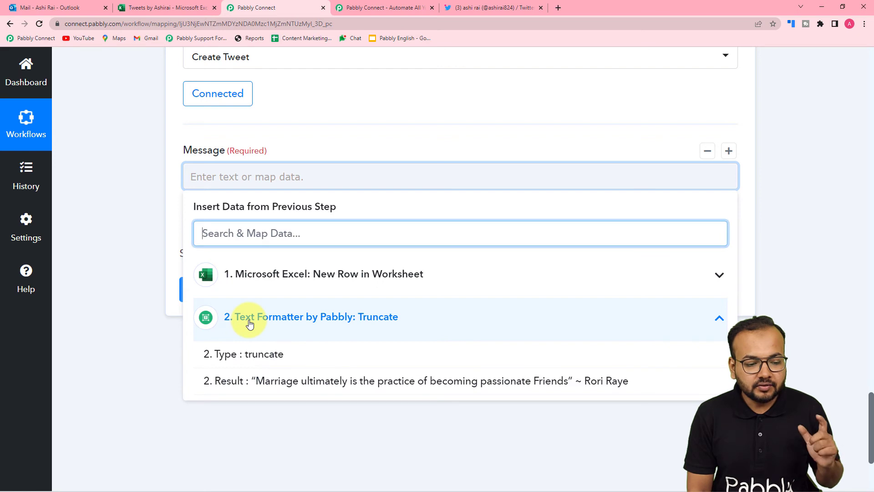
pyautogui.click(280, 382)
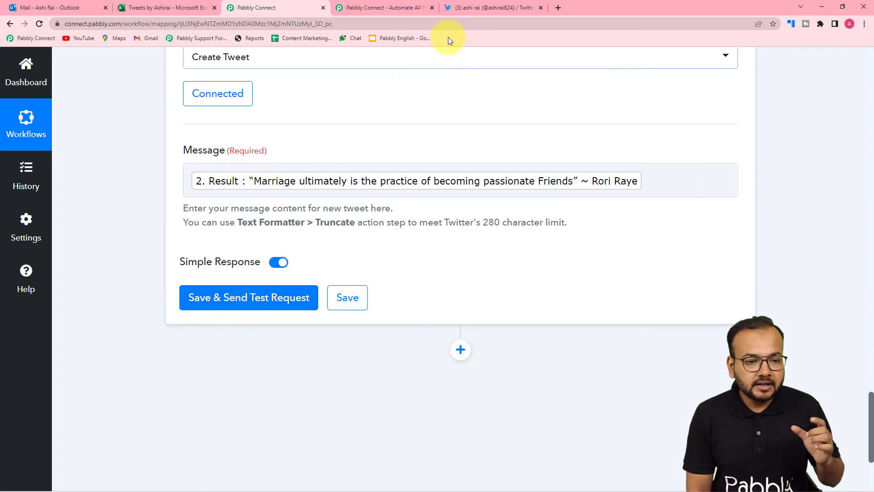
pyautogui.click(472, 8)
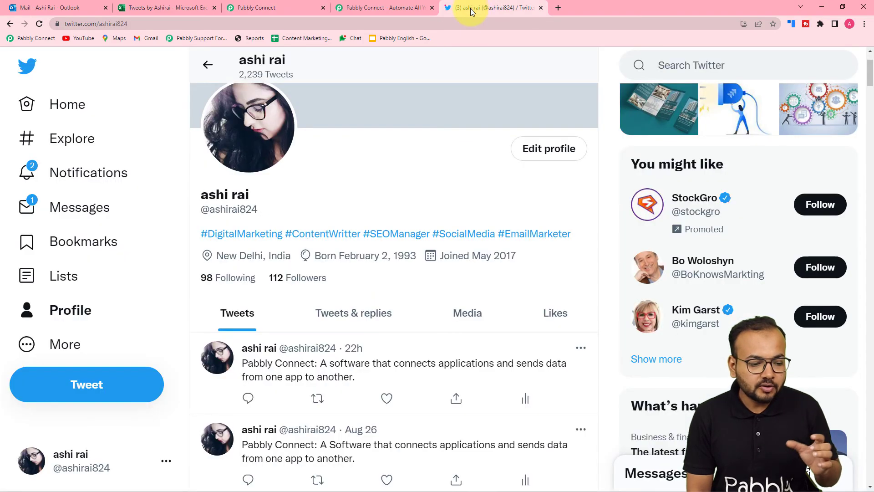
pyautogui.scroll(-1, 416, 181)
pyautogui.scroll(1, 416, 182)
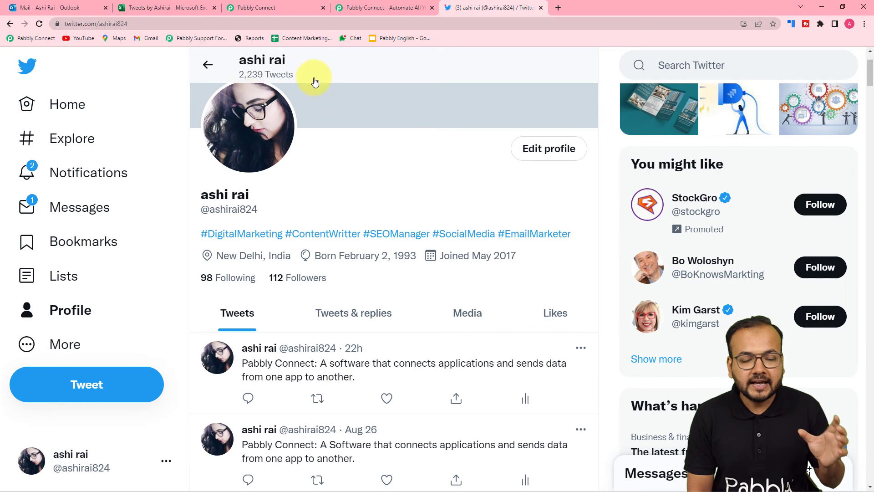
pyautogui.scroll(-2, 378, 132)
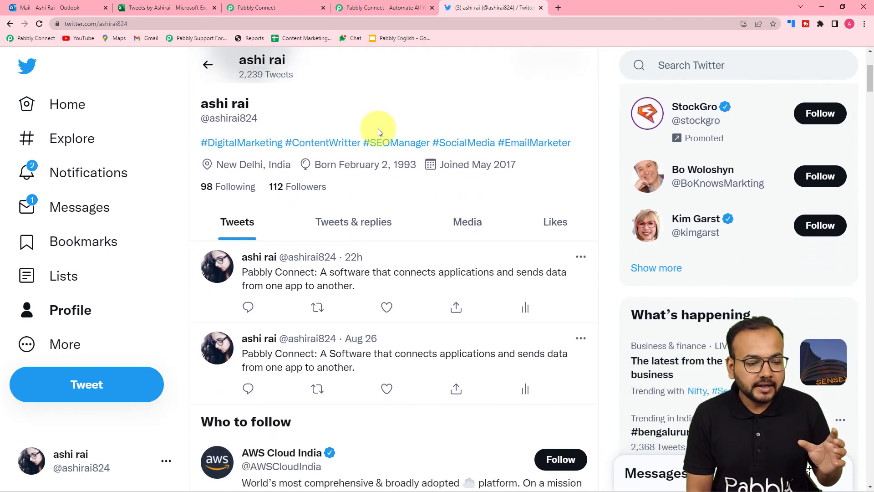
pyautogui.click(279, 4)
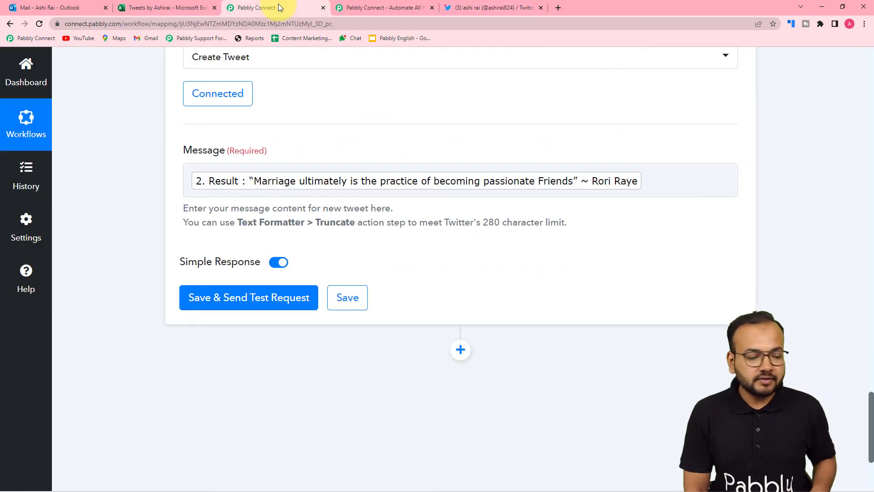
# - Test Create Tweet, getting a tweet created Tue Aug 30 with the Marriage quote, then view Twitter
pyautogui.click(221, 300)
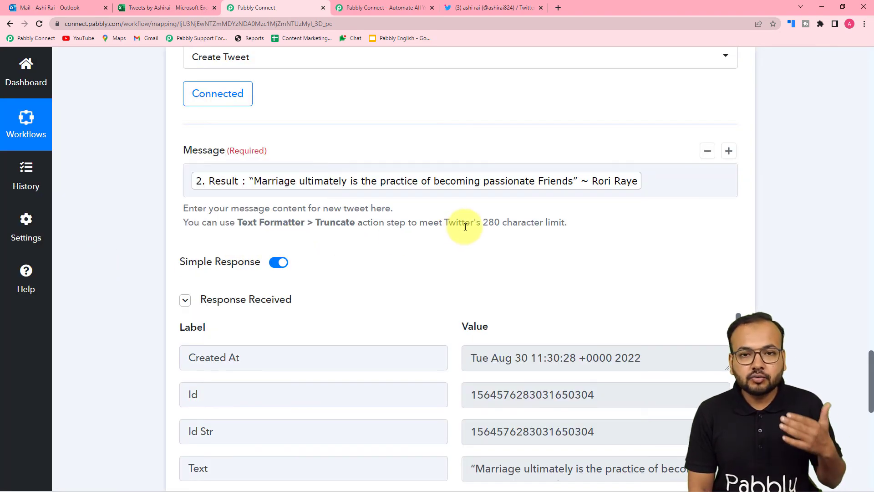
pyautogui.scroll(-3, 477, 232)
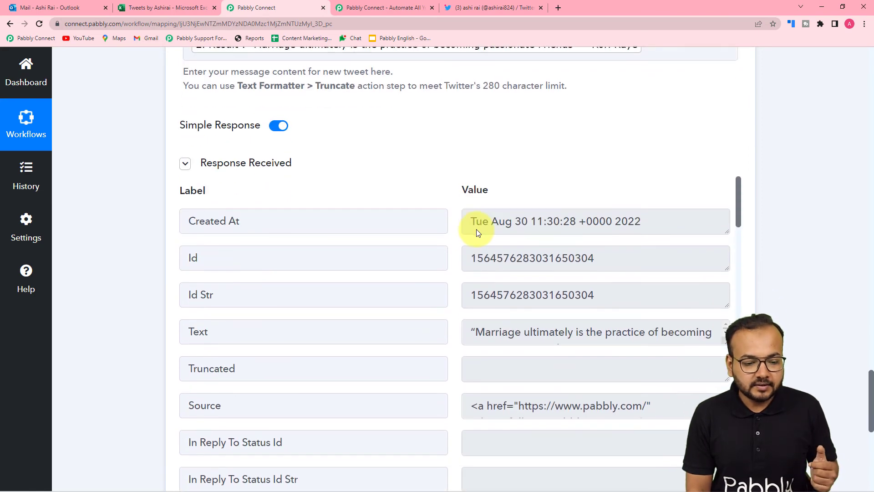
pyautogui.scroll(-2, 431, 218)
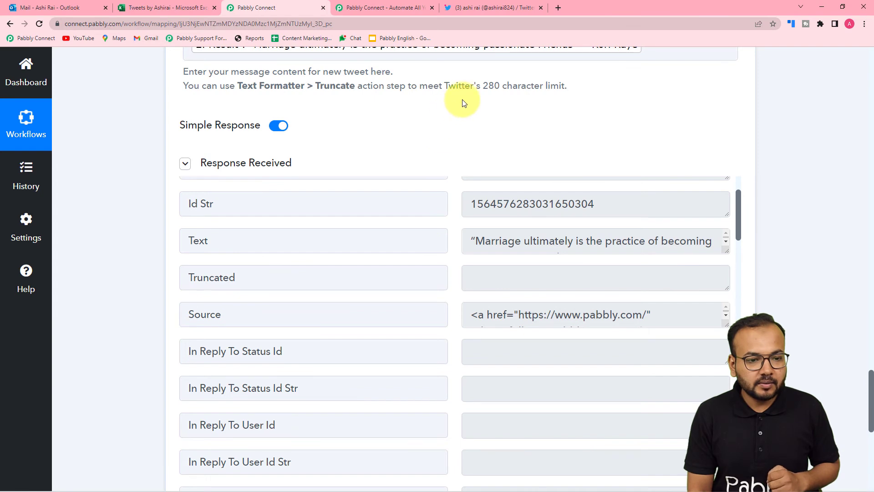
pyautogui.click(479, 6)
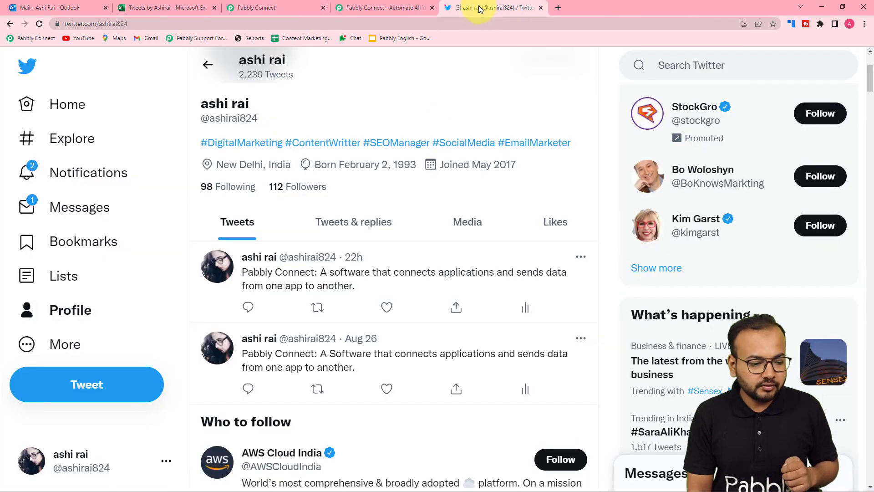
# - Reload the Twitter profile to find the Marriage quote tweet on top, then return to Pabbly Connect
pyautogui.click(39, 23)
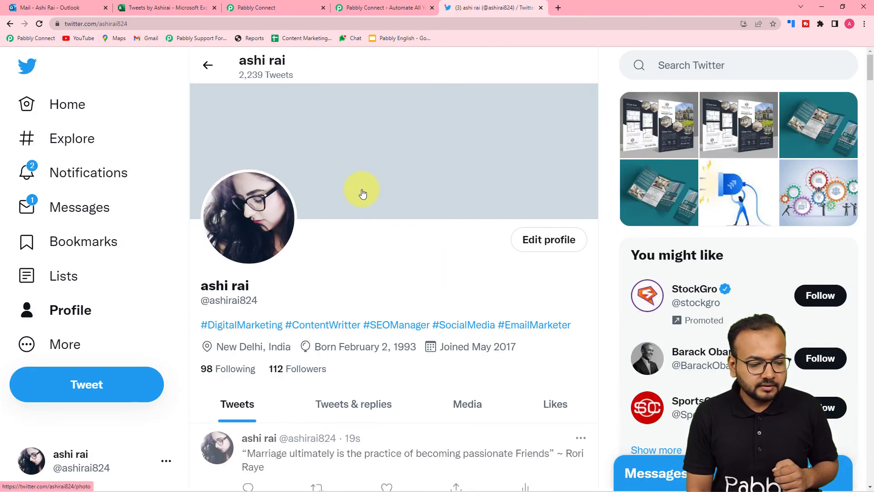
pyautogui.scroll(-5, 361, 190)
pyautogui.scroll(-1, 362, 189)
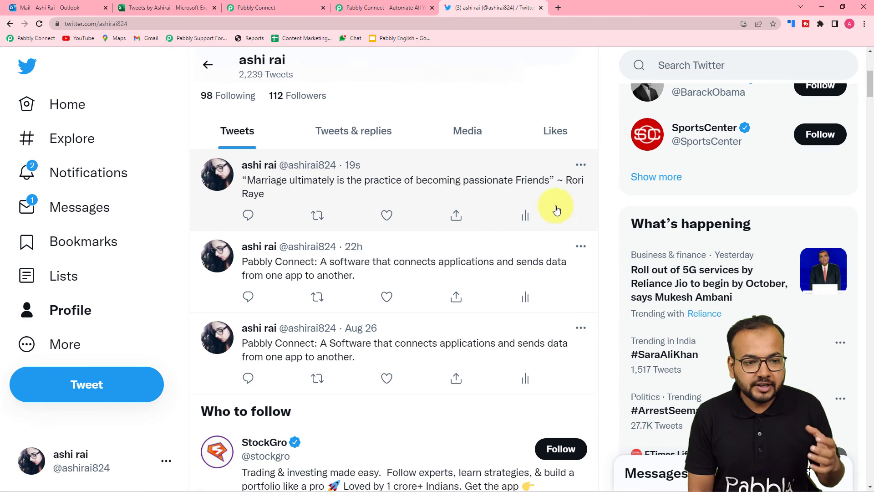
pyautogui.click(292, 9)
# - Glance at the new tweet, then collapse the Twitter Create Tweet step
pyautogui.scroll(3, 319, 169)
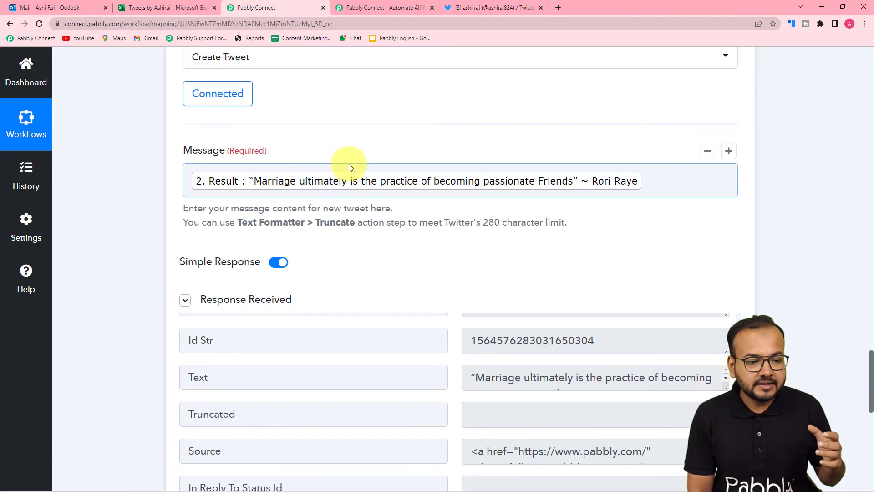
pyautogui.click(503, 8)
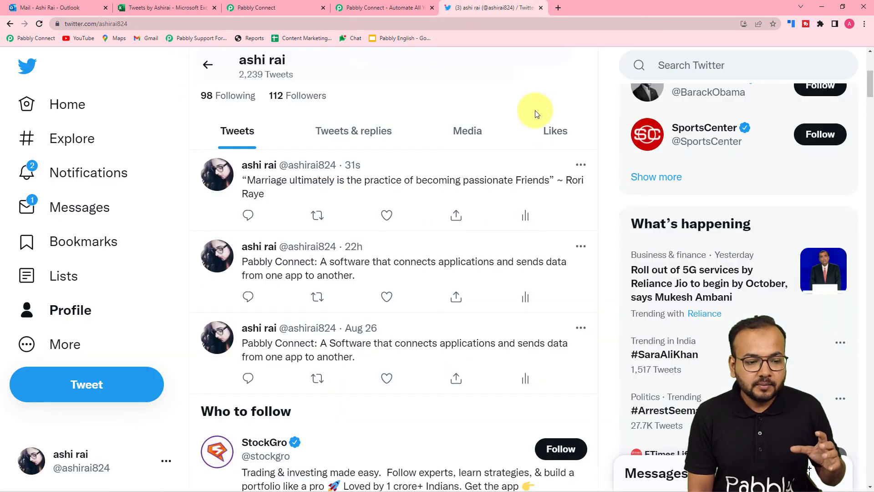
pyautogui.click(263, 8)
pyautogui.scroll(8, 446, 181)
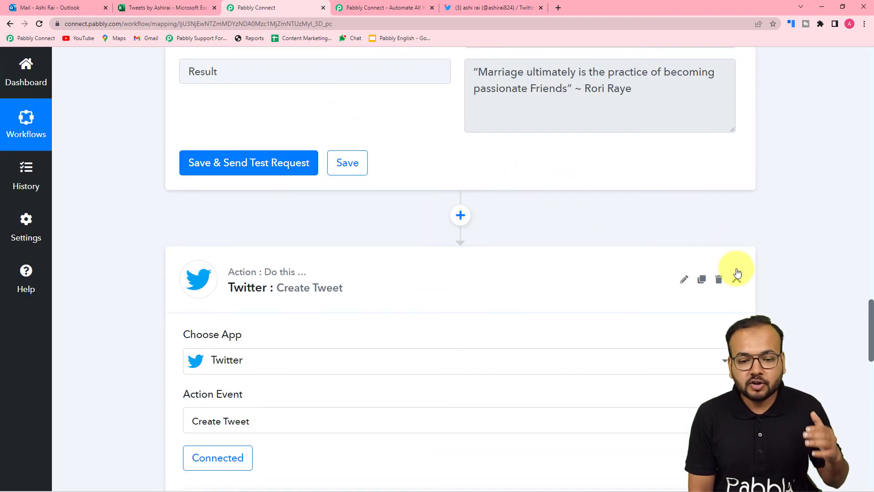
pyautogui.click(738, 282)
# - Collapse the Excel trigger step and compare the Tweets by Ashirai sheet with the posted tweet
pyautogui.scroll(10, 780, 251)
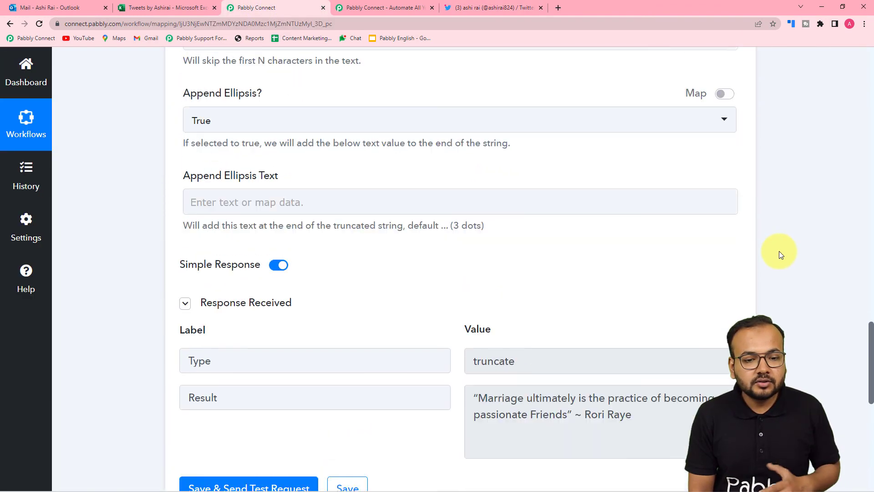
pyautogui.scroll(10, 780, 250)
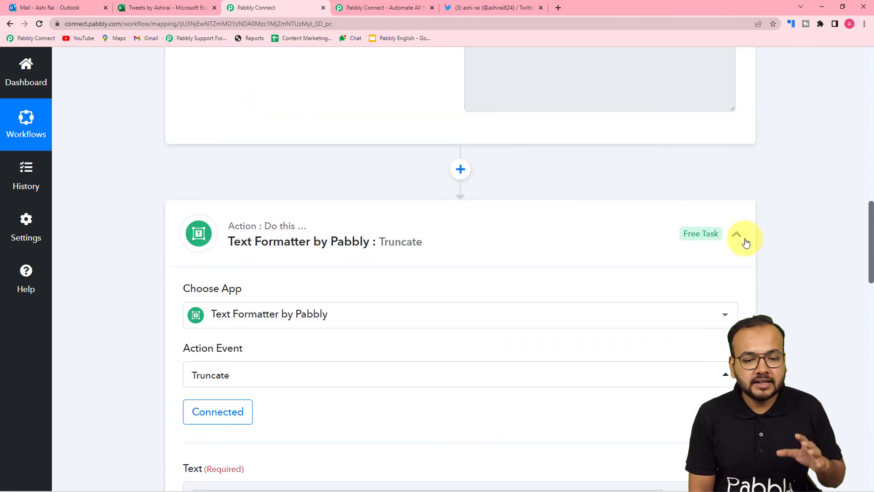
pyautogui.scroll(15, 769, 225)
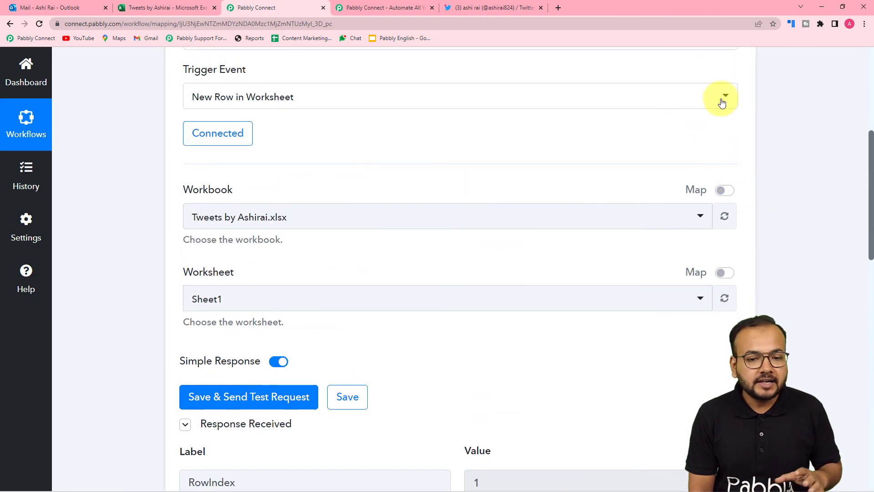
pyautogui.click(728, 93)
pyautogui.click(160, 8)
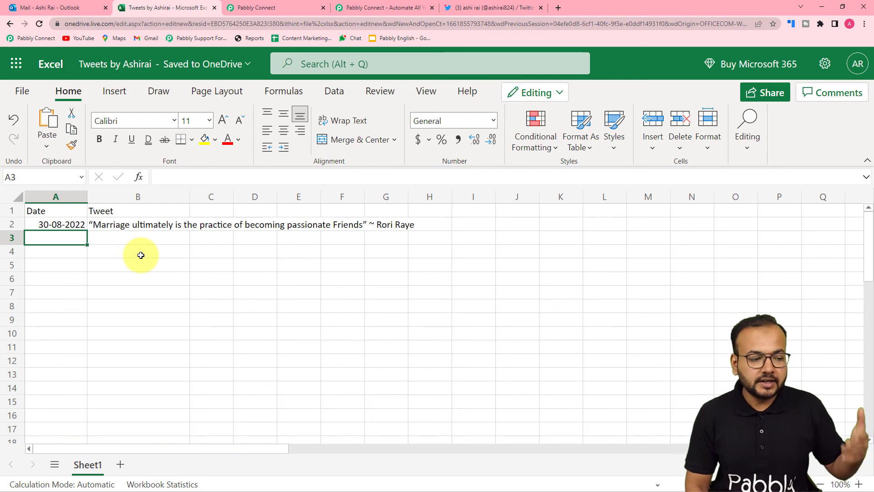
pyautogui.click(511, 8)
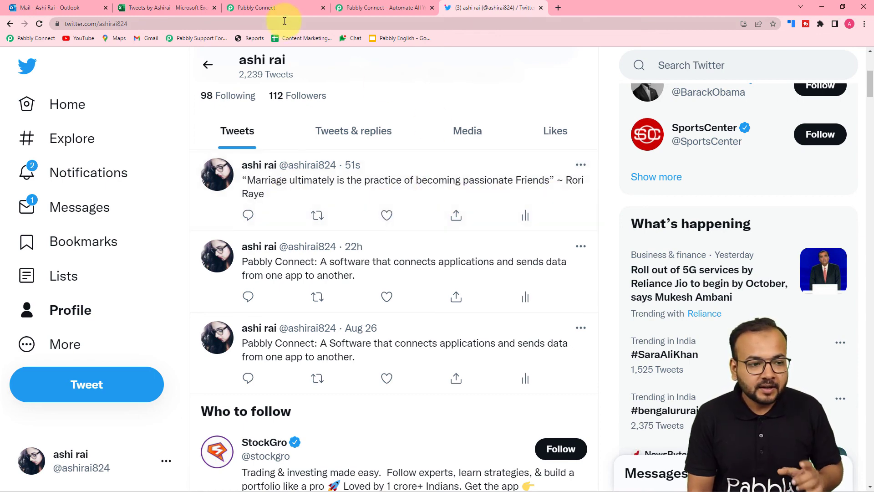
pyautogui.click(277, 9)
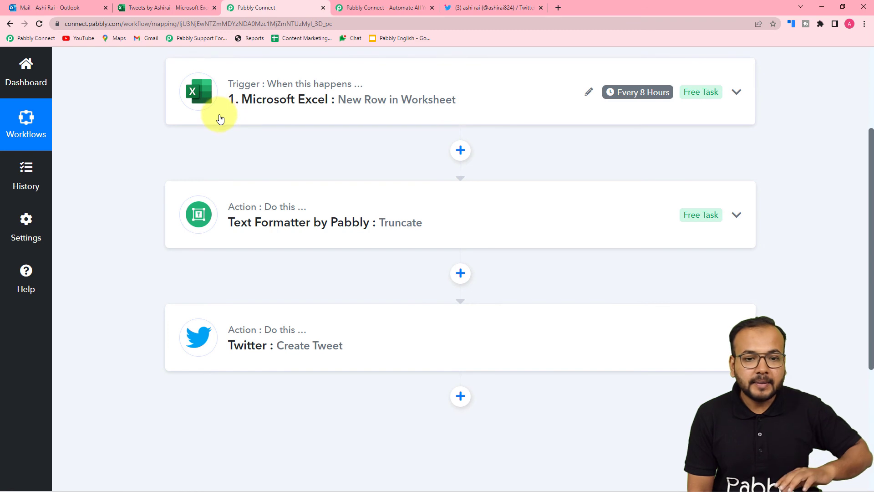
pyautogui.scroll(2, 220, 119)
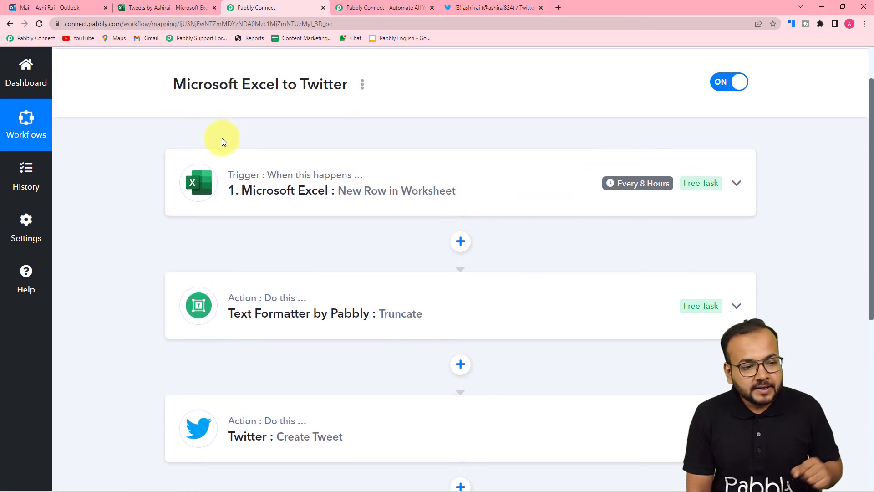